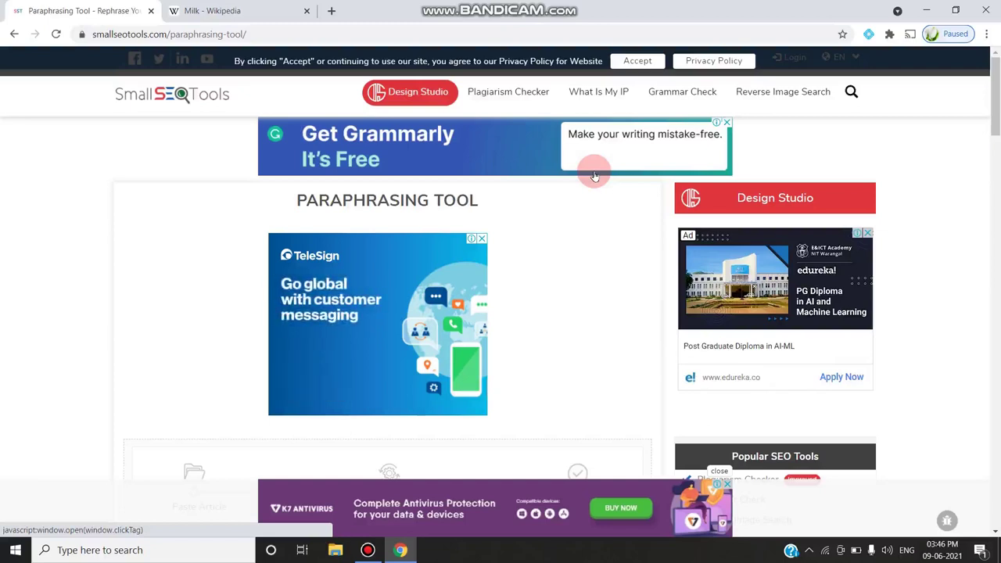
# Switch to the Wikipedia Milk article tab.
pyautogui.click(280, 6)
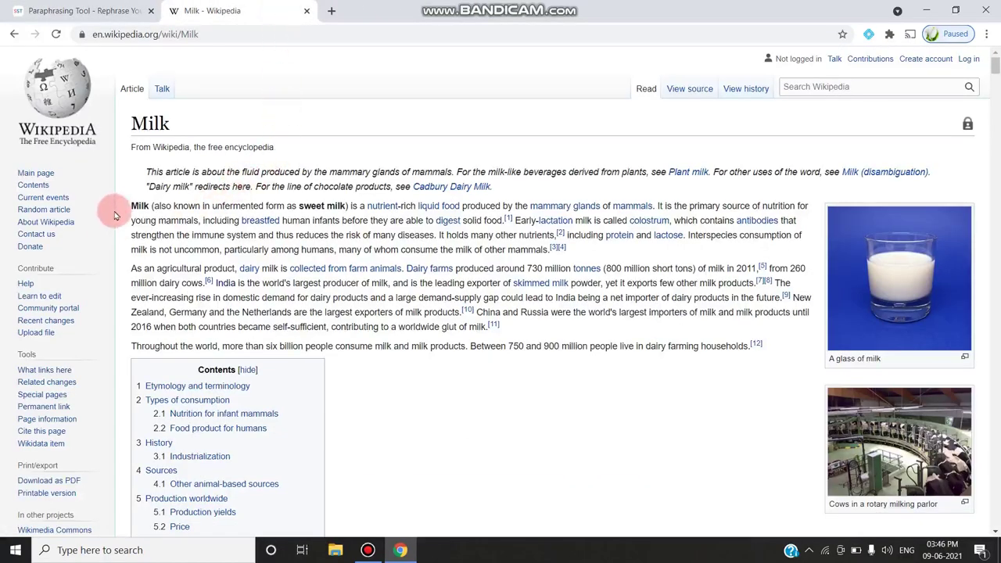
# Select the first three lines of the Milk article's opening paragraph, then return to the Paraphrasing Tool tab.
pyautogui.moveTo(130, 206); pyautogui.dragTo(435, 234)
pyautogui.hotkey('ctrl', 'c')
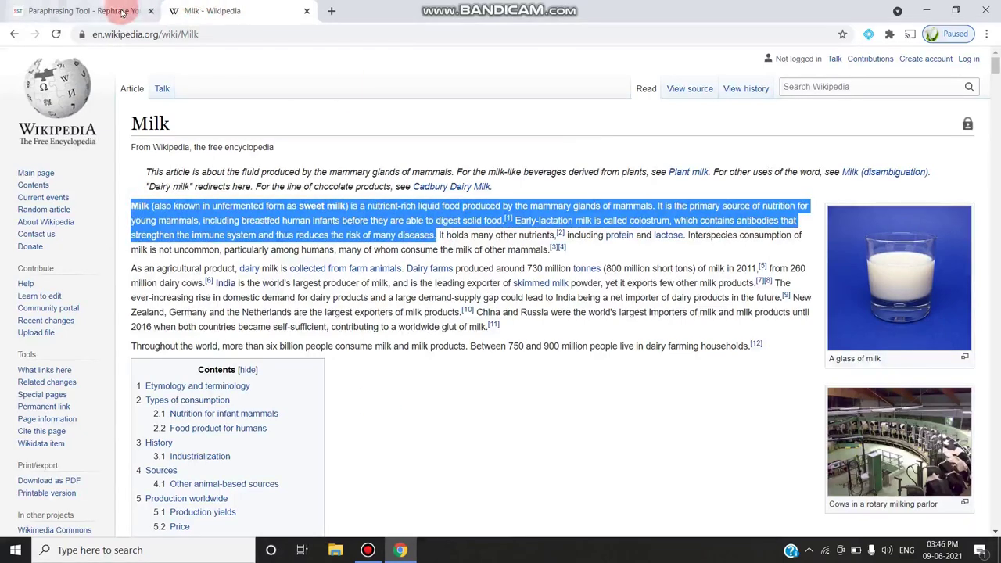
pyautogui.click(86, 11)
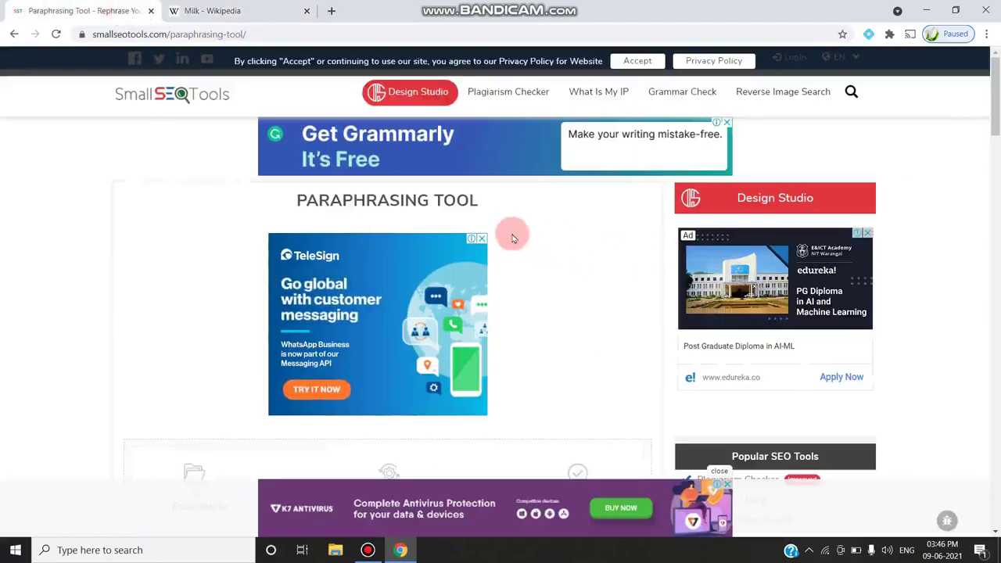
# Dismiss the TeleSign advertisement and scroll down to the paraphrasing input box.
pyautogui.click(482, 239)
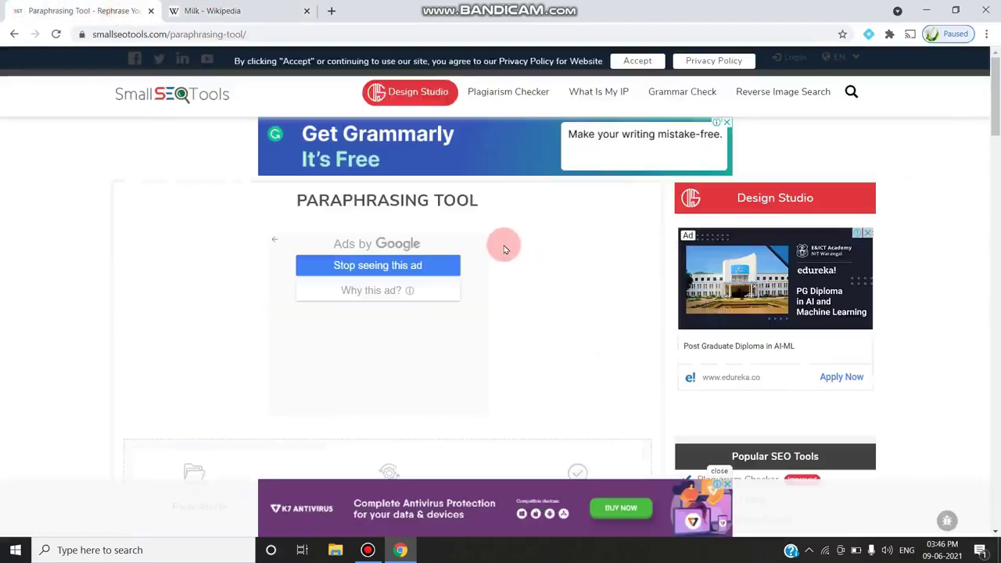
pyautogui.scroll(-2, 504, 249)
pyautogui.scroll(-2, 504, 245)
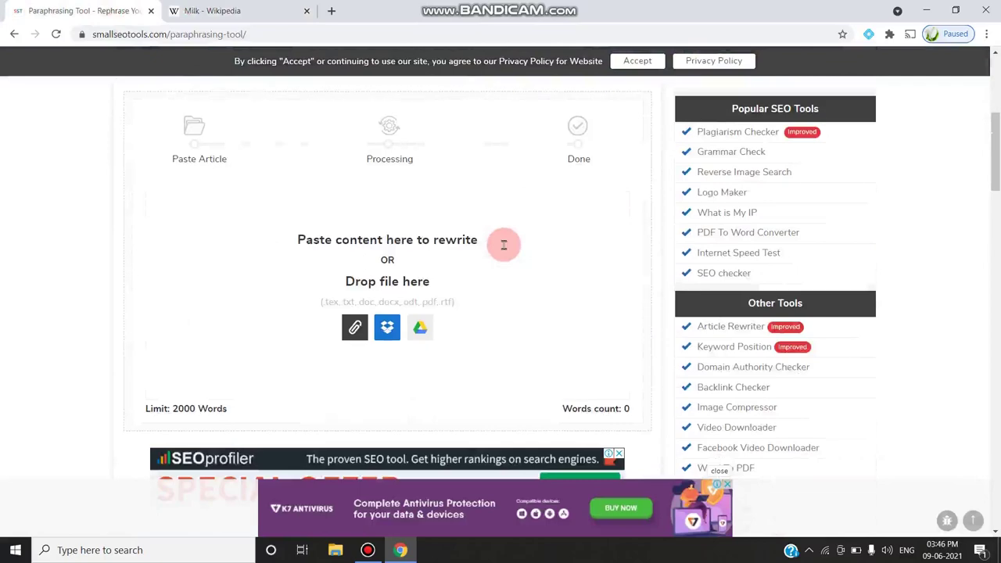
pyautogui.scroll(-2, 504, 244)
pyautogui.scroll(7, 506, 245)
pyautogui.scroll(-2, 454, 310)
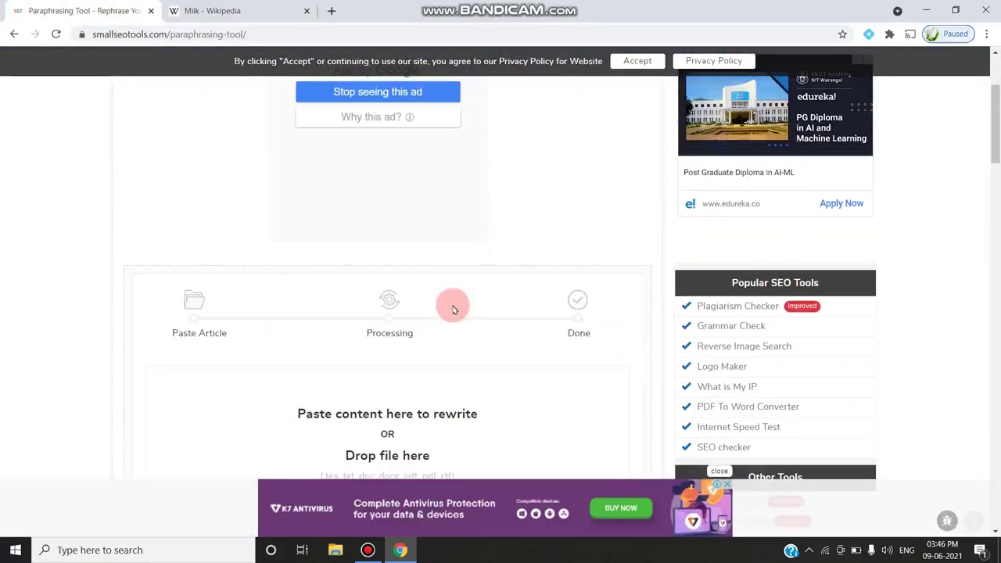
pyautogui.scroll(-2, 348, 327)
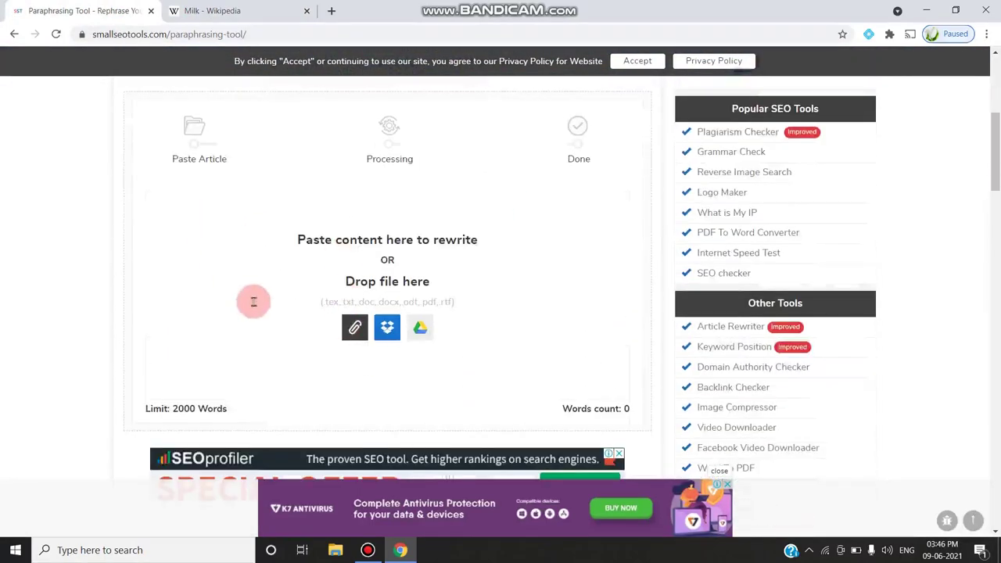
pyautogui.scroll(-6, 253, 302)
pyautogui.scroll(6, 253, 302)
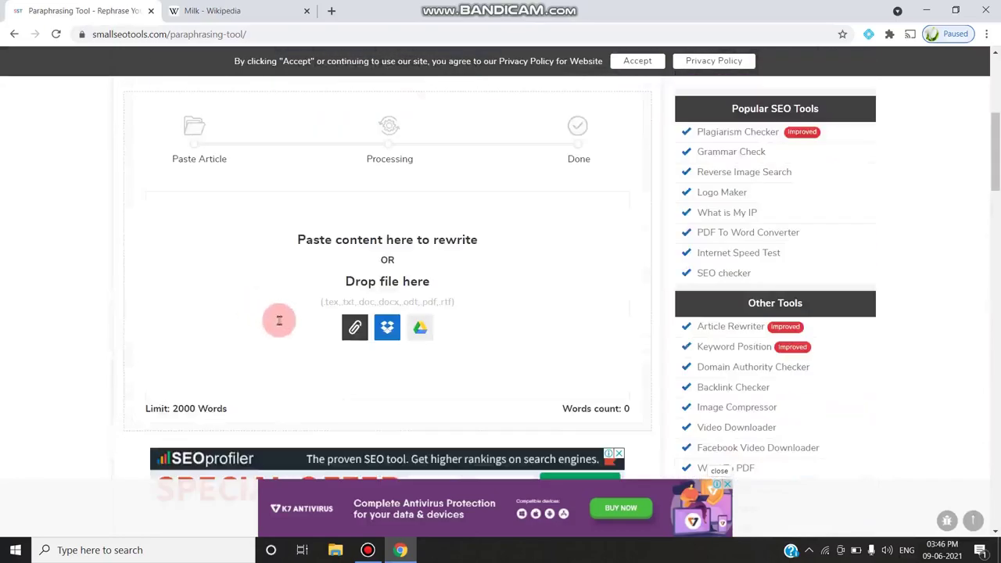
pyautogui.scroll(5, 319, 339)
pyautogui.scroll(-4, 414, 323)
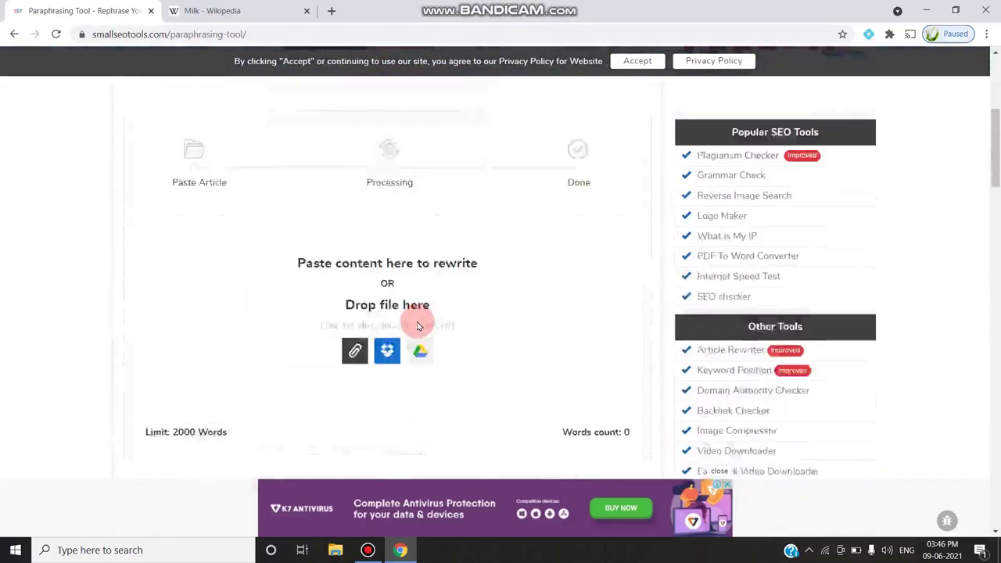
pyautogui.scroll(-2, 418, 326)
pyautogui.scroll(6, 418, 326)
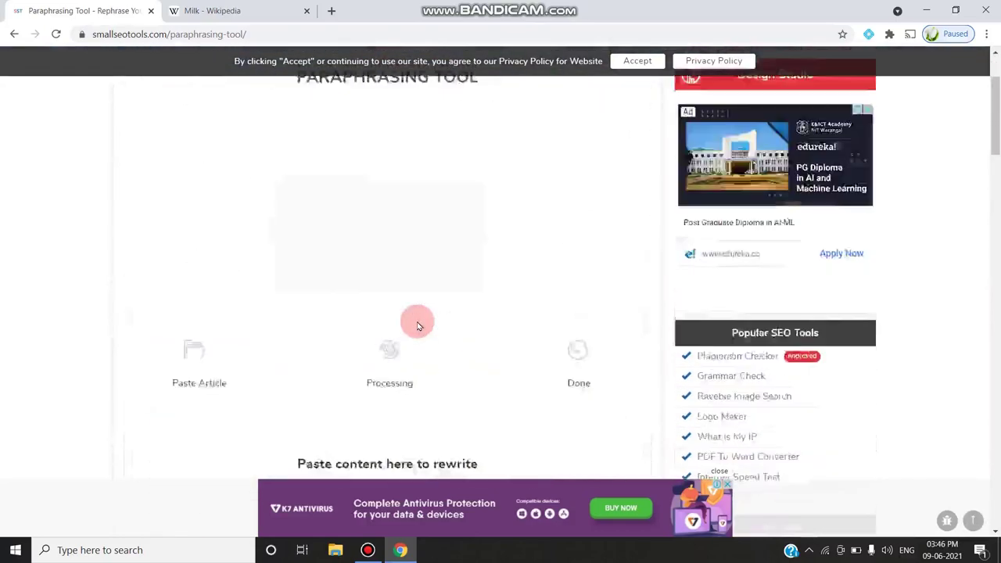
pyautogui.scroll(-4, 418, 326)
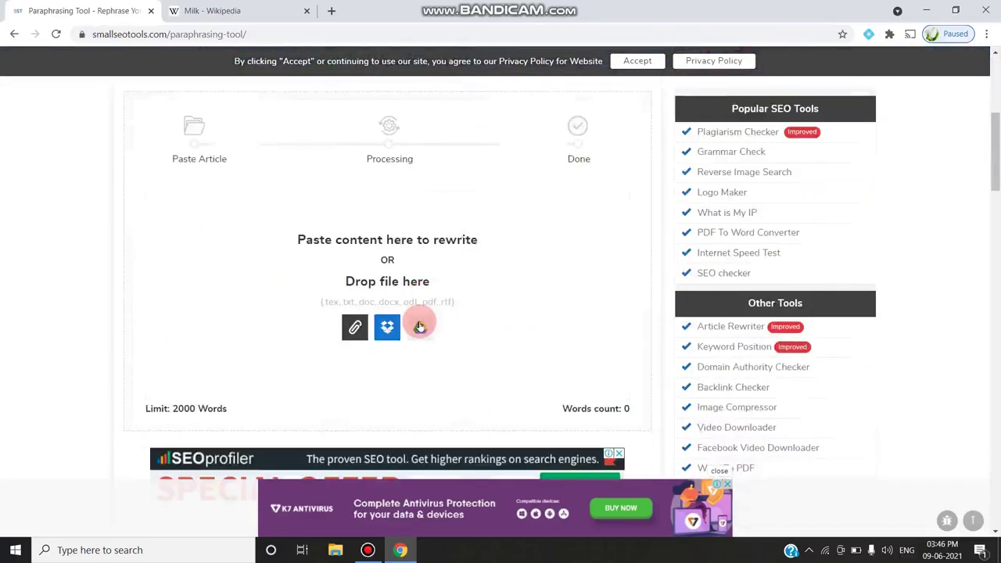
pyautogui.scroll(-2, 418, 326)
pyautogui.scroll(2, 419, 326)
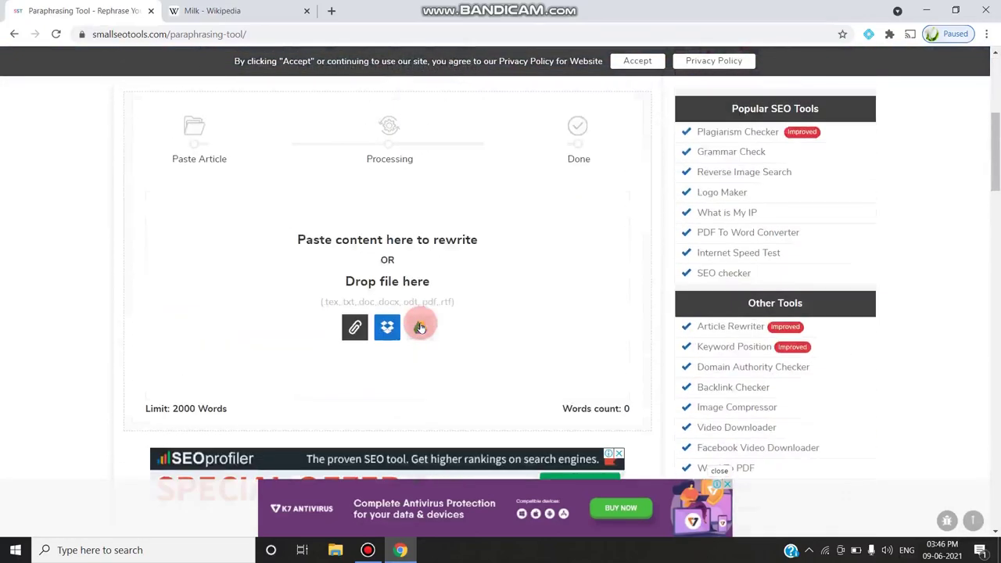
# Paste the copied Milk paragraph into the input box, giving a 64-word count.
pyautogui.click(484, 218)
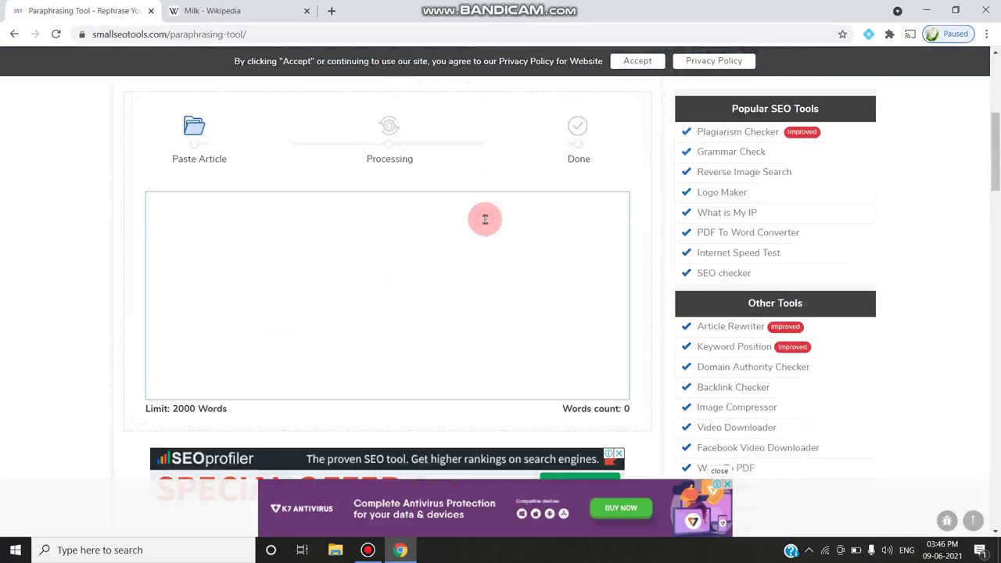
pyautogui.hotkey('ctrl', 'v')
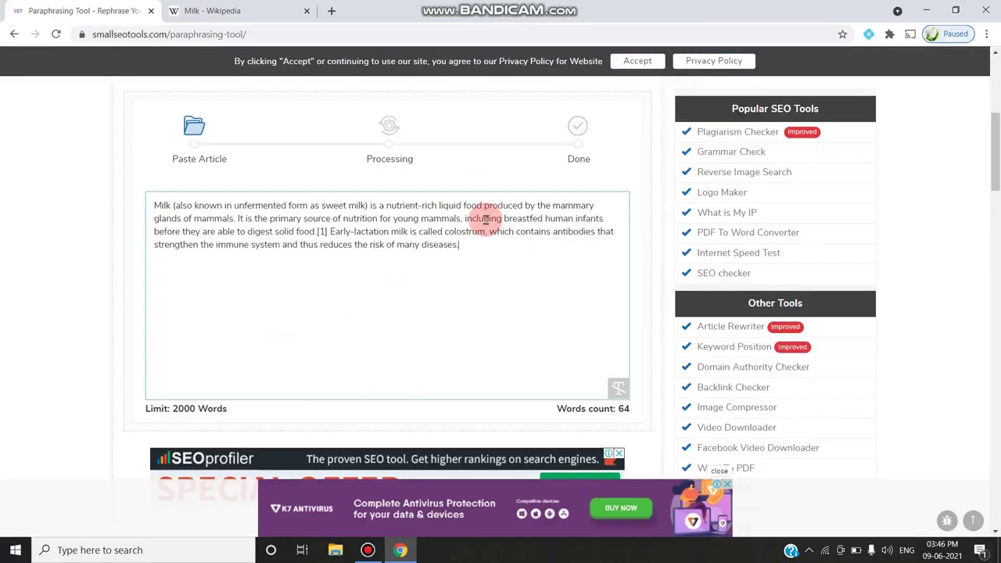
pyautogui.scroll(-2, 501, 270)
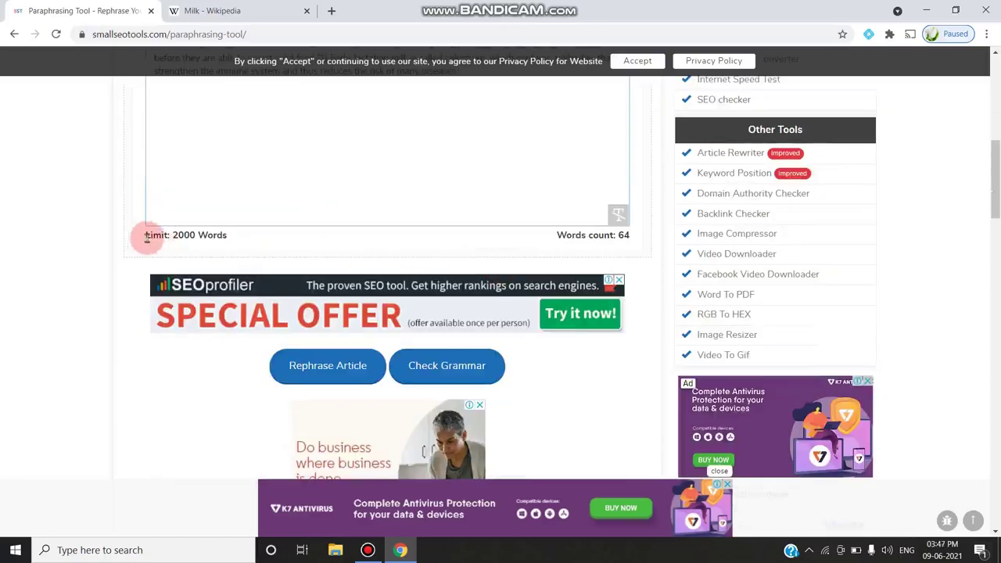
# Clear the stray text selection and refocus the paraphrasing text box.
pyautogui.moveTo(146, 237); pyautogui.dragTo(152, 238)
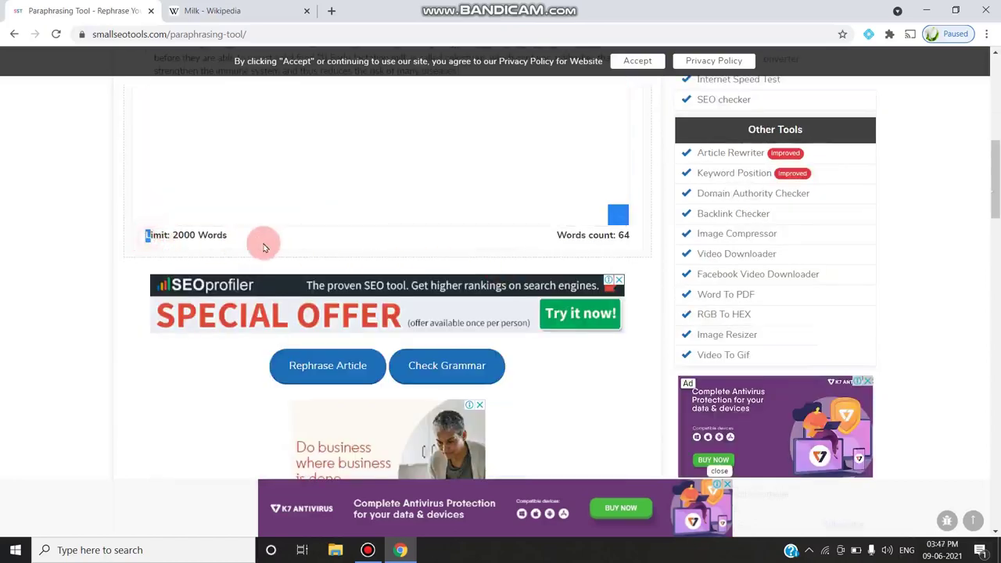
pyautogui.click(153, 240)
pyautogui.click(239, 205)
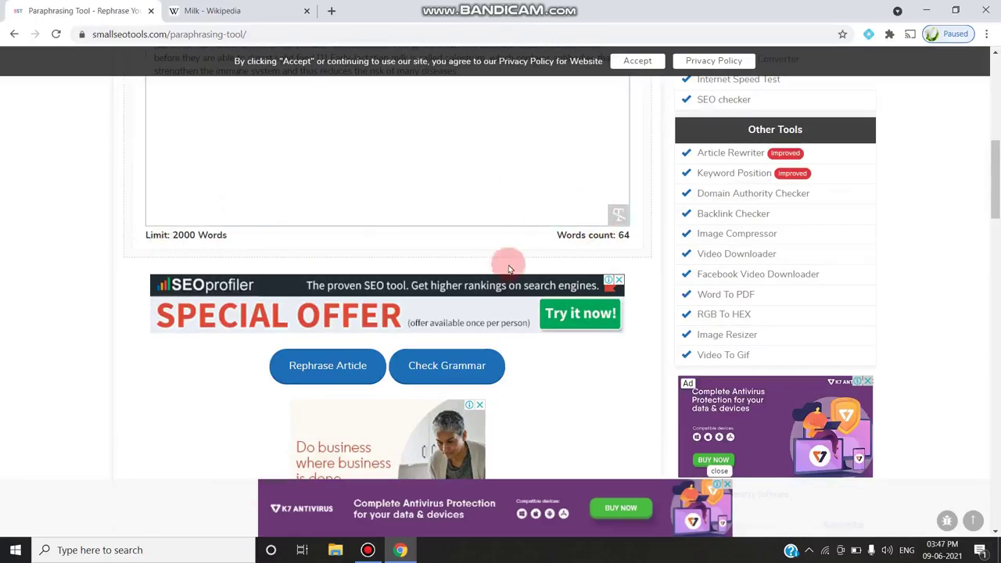
pyautogui.scroll(2, 548, 326)
pyautogui.scroll(-2, 614, 272)
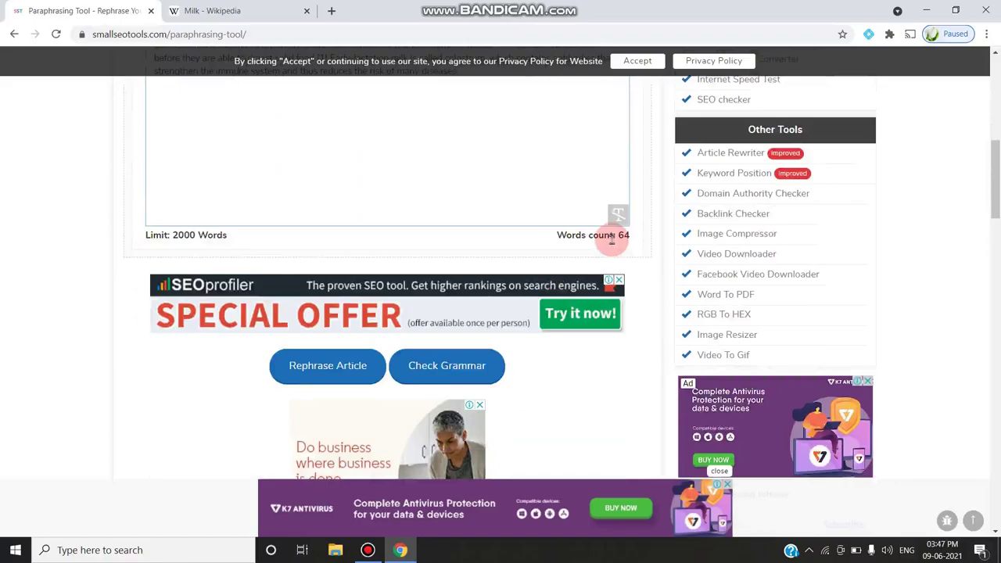
pyautogui.scroll(-4, 513, 300)
pyautogui.scroll(-10, 513, 300)
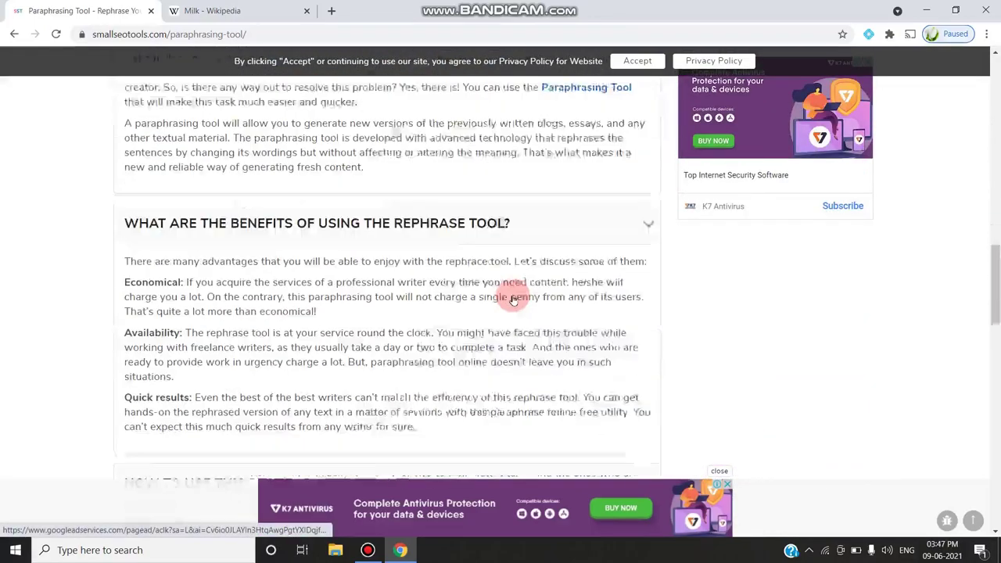
pyautogui.scroll(-10, 513, 300)
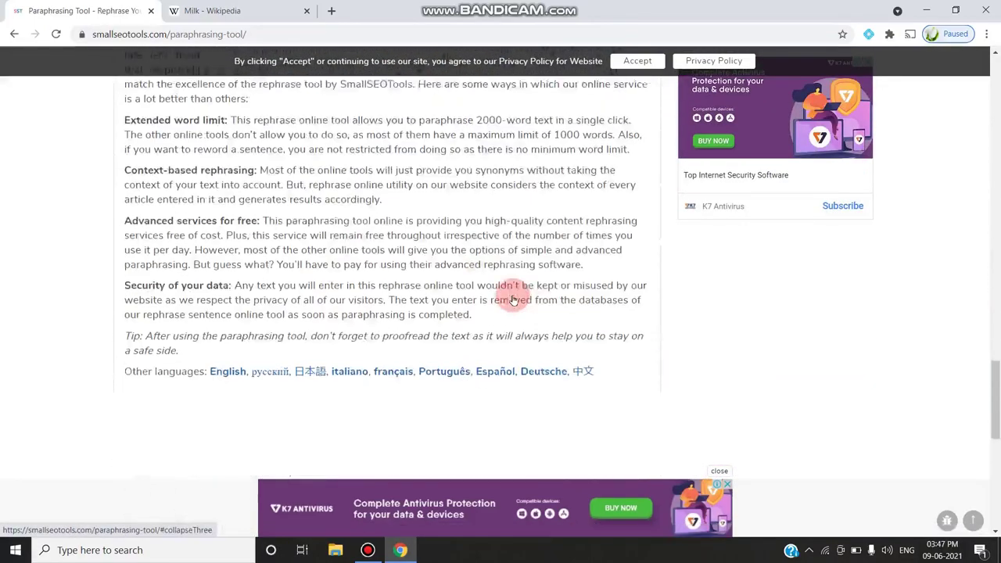
pyautogui.scroll(20, 512, 299)
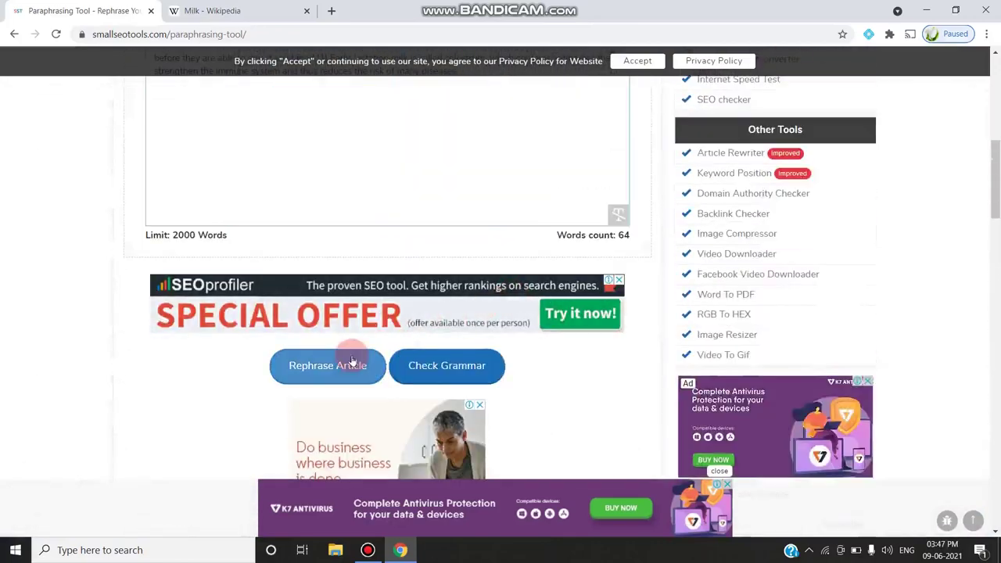
# Submit the Milk paragraph to the paraphrasing tool, then select the page address.
pyautogui.click(419, 374)
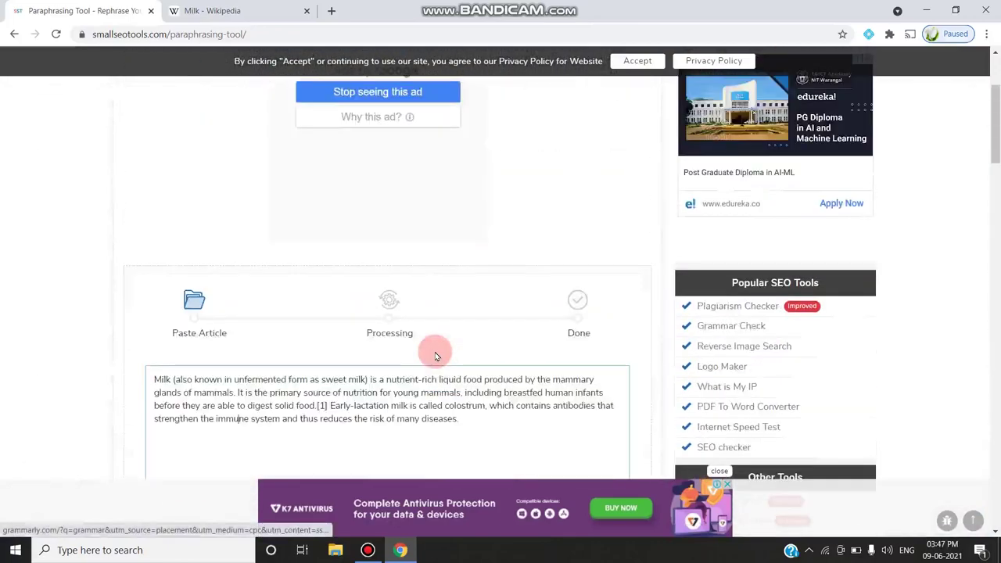
pyautogui.scroll(2, 436, 356)
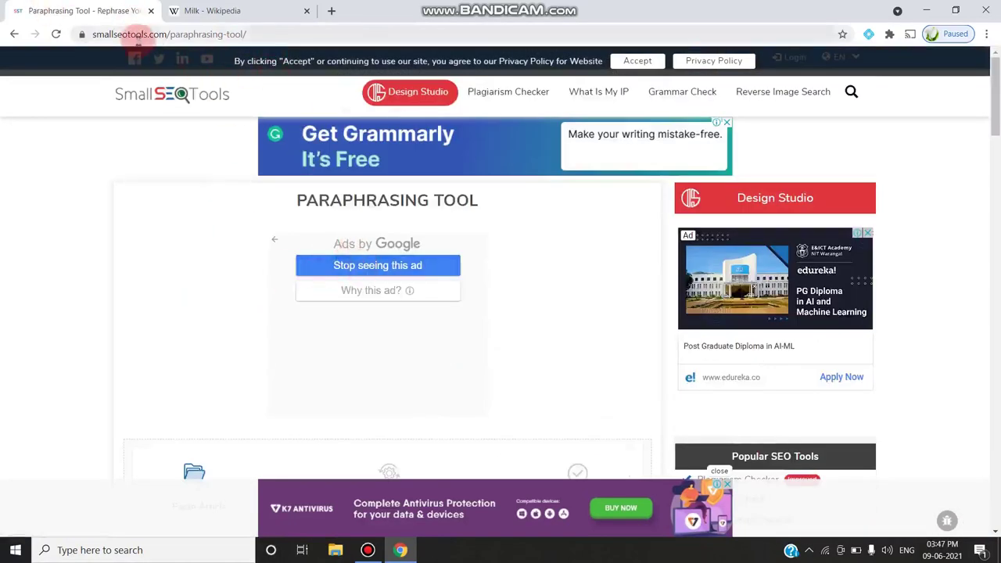
pyautogui.click(140, 34)
# Search 'smallseotools plagiarism checker' and open the Free online plagiarism checker result.
pyautogui.write('sm')
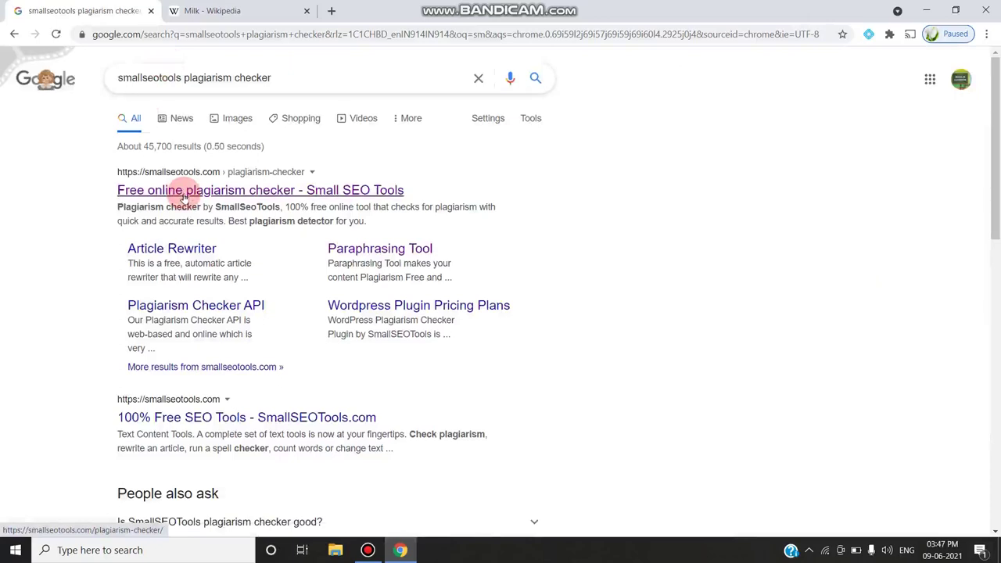
pyautogui.click(183, 192)
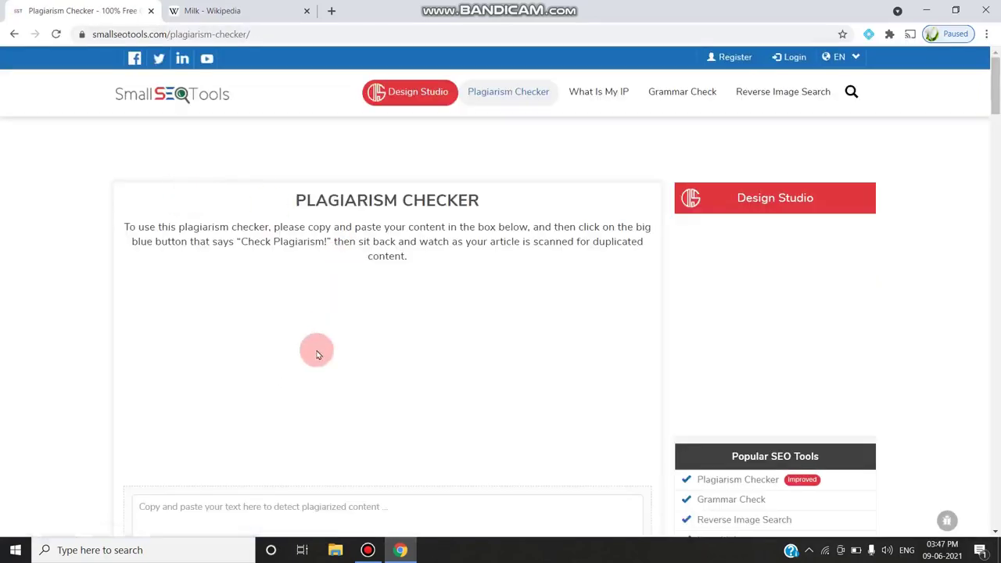
# Paste the Milk paragraph into the Plagiarism Checker box, showing 64 total words.
pyautogui.scroll(-5, 315, 352)
pyautogui.click(313, 196)
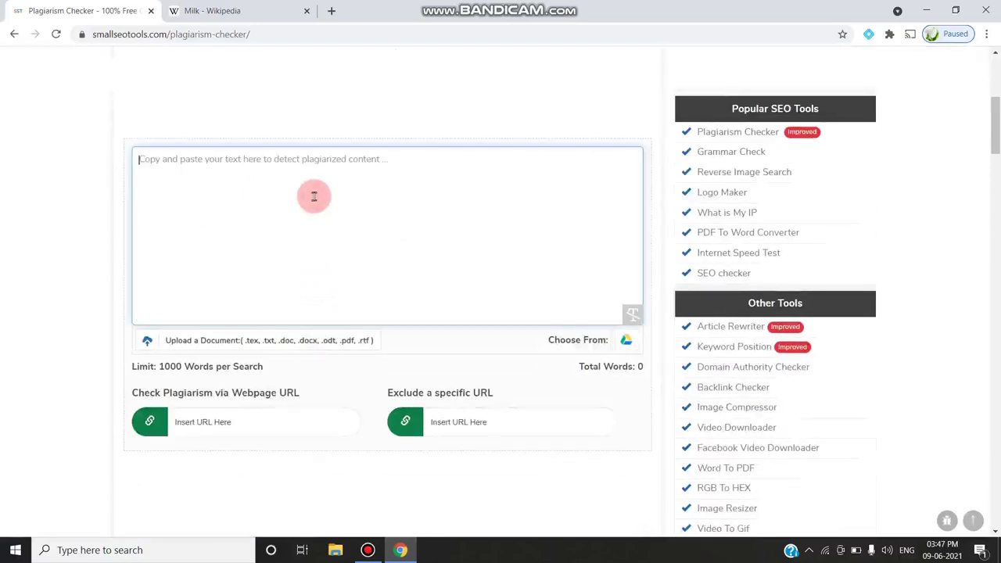
pyautogui.write('Milk (also known in unfermented form as sweet milk) is a nutrient-rich liquid food produced by the mammary glands of mammals. It is the primary source of nutrition for young mammals, including breastfed human infants before they are able to digest solid food.[1] Early-lactation milk is called colostrum, which contains antibodies that strengthen the immune system and thus reduces the risk of many diseases.')
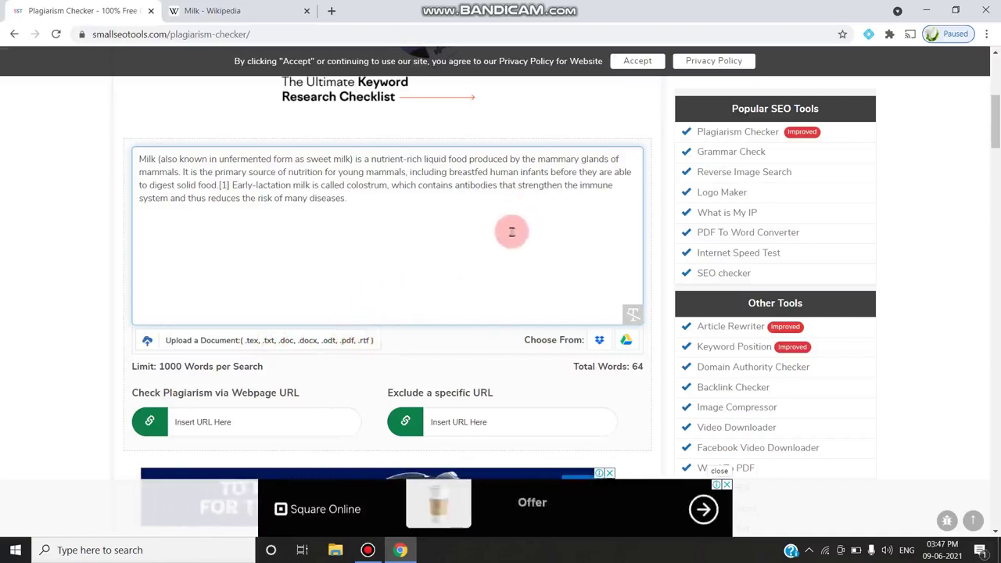
pyautogui.scroll(-2, 508, 235)
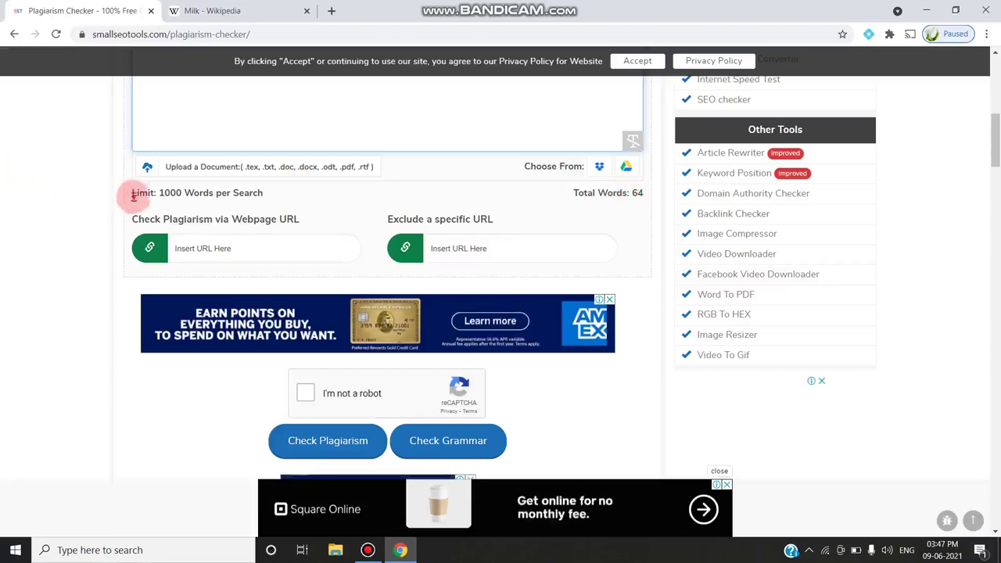
# Clear the accidental text selection and highlight the plagiarism-checker part of the address.
pyautogui.moveTo(129, 196); pyautogui.dragTo(266, 185)
pyautogui.click(264, 188)
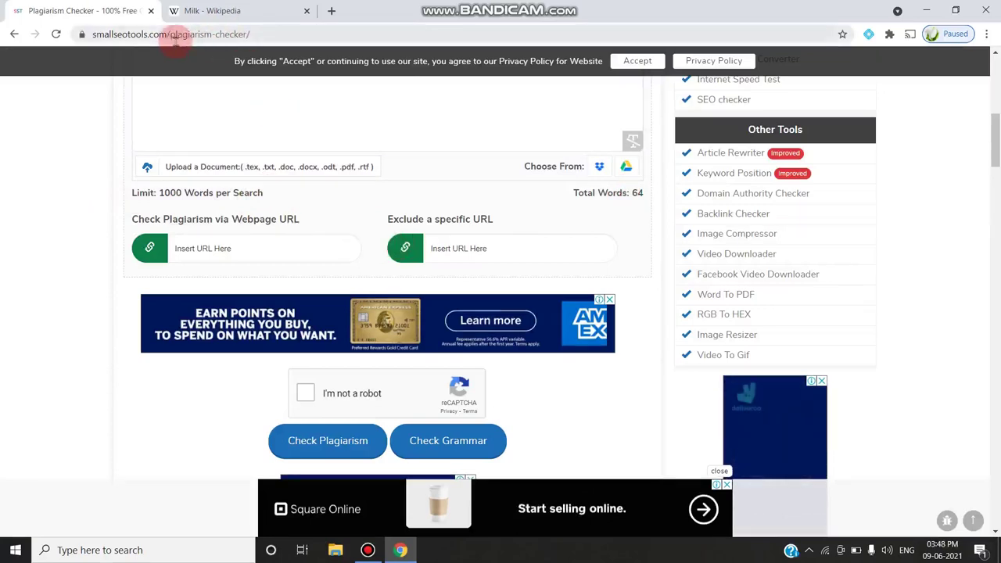
pyautogui.moveTo(197, 34); pyautogui.dragTo(267, 41)
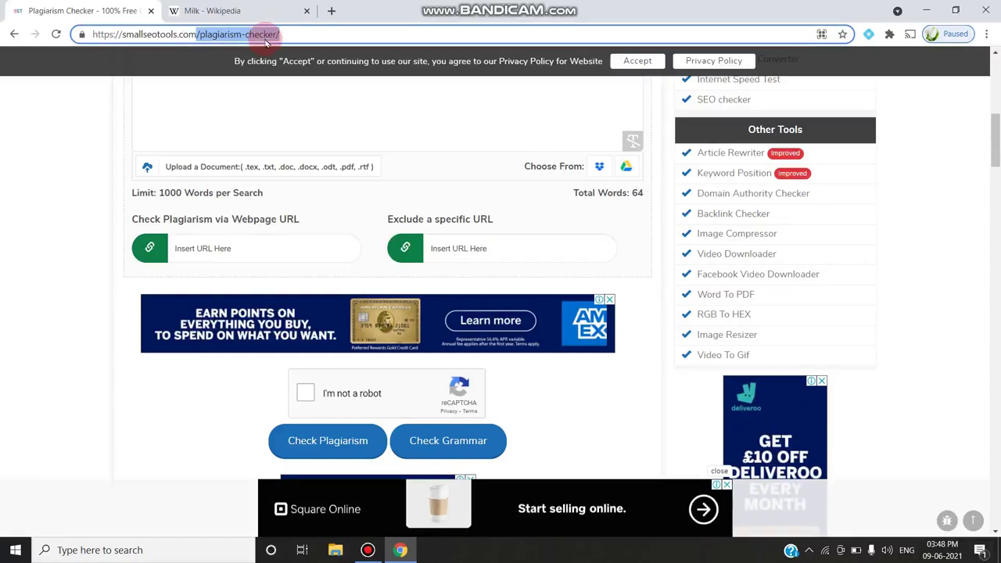
# Pass the reCAPTCHA, run Check Plagiarism, and scroll to the 100% plagiarism results.
pyautogui.click(310, 398)
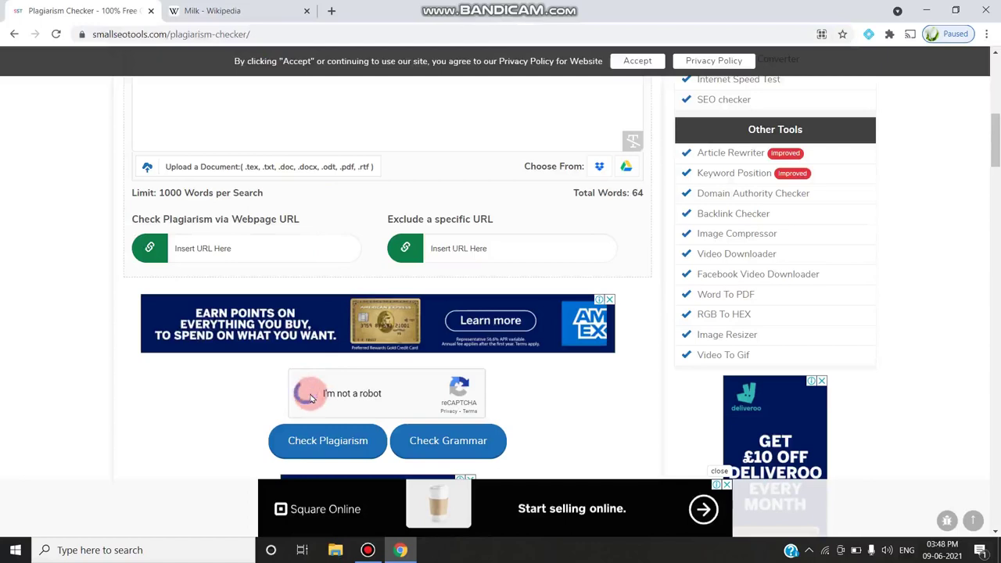
pyautogui.click(310, 443)
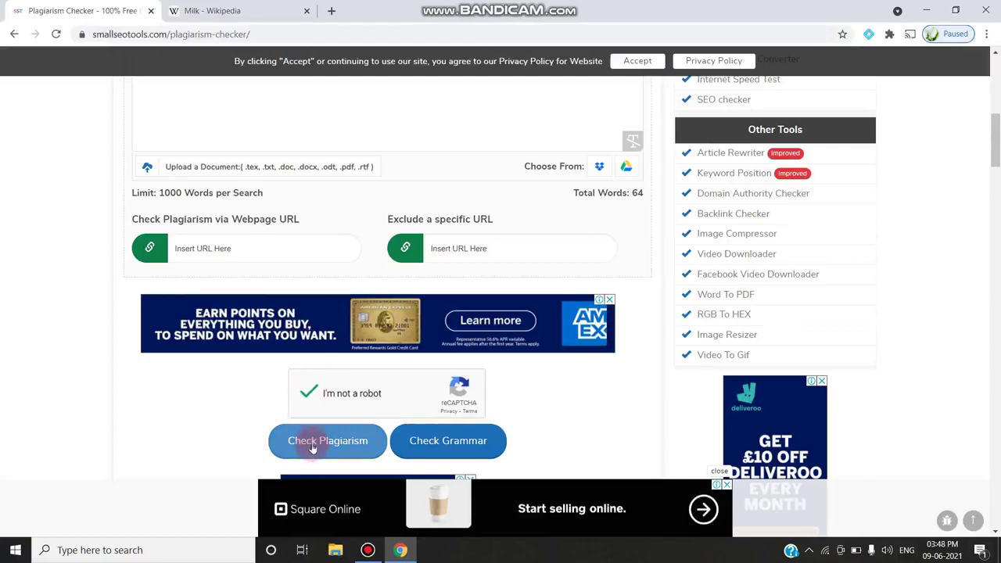
pyautogui.click(333, 455)
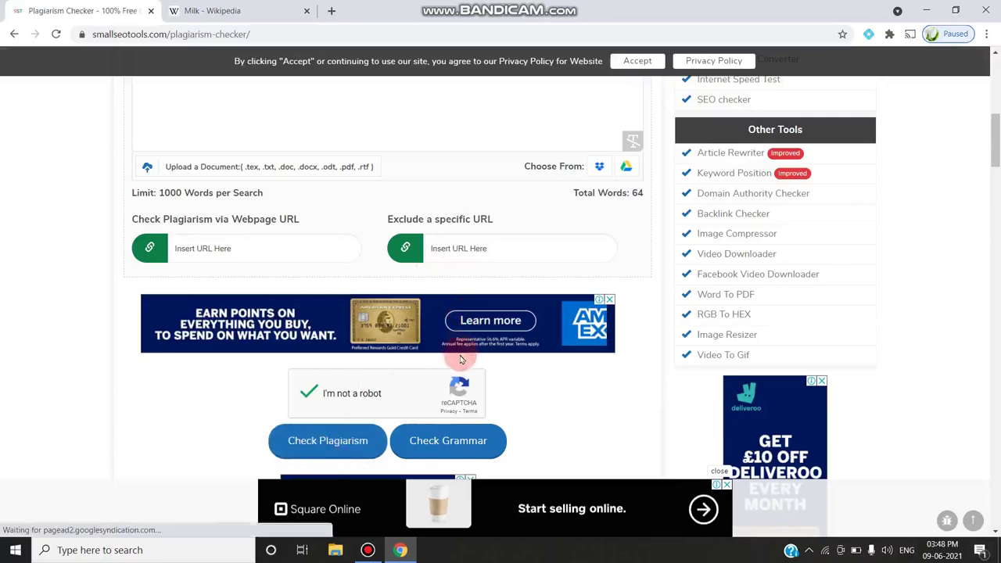
pyautogui.scroll(-5, 460, 360)
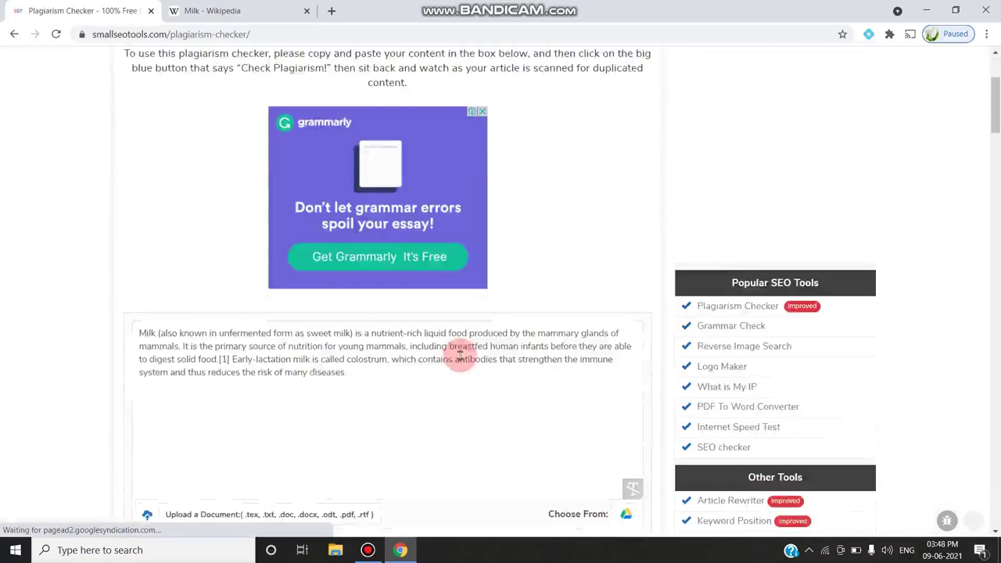
pyautogui.scroll(-5, 460, 360)
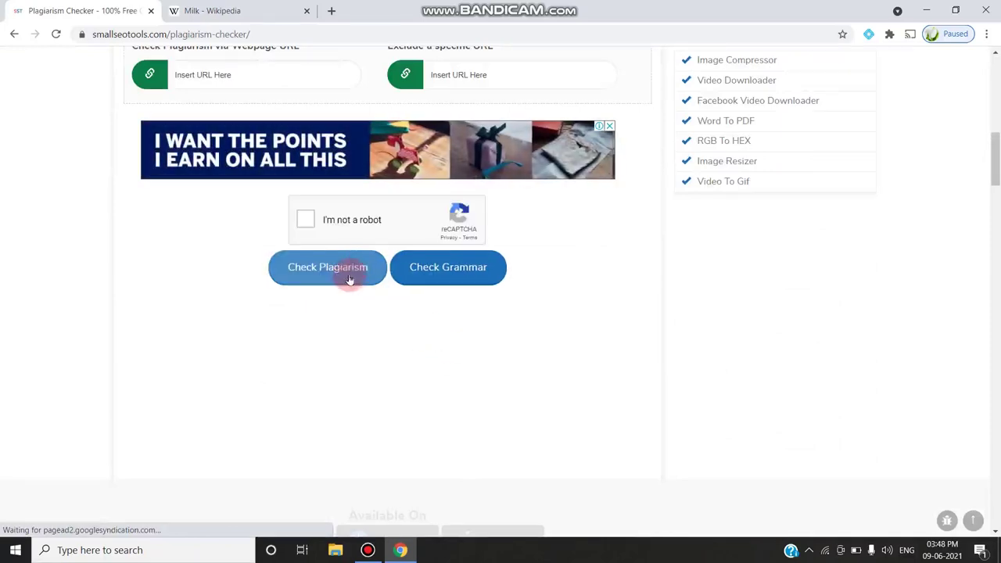
pyautogui.scroll(-2, 411, 282)
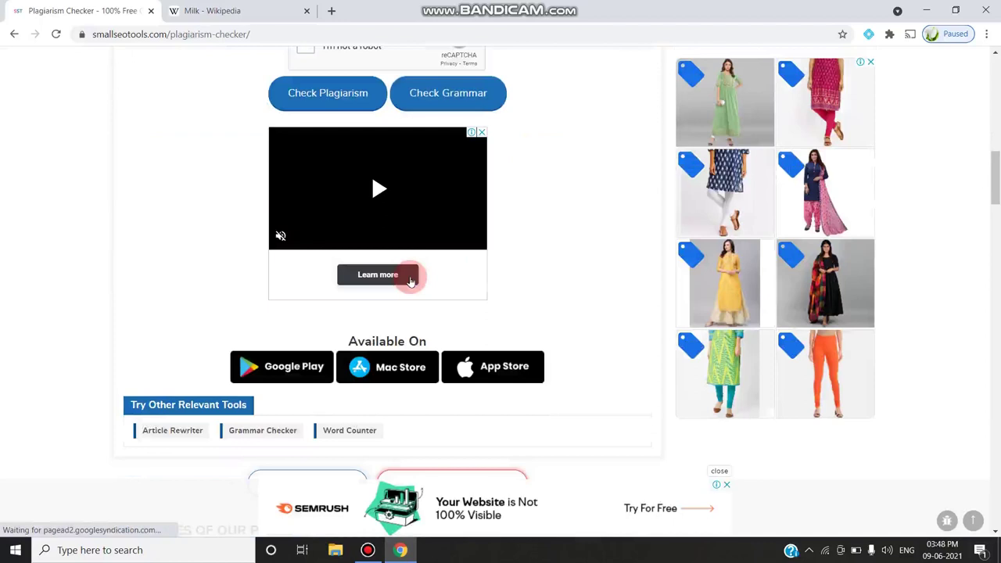
pyautogui.scroll(-2, 410, 281)
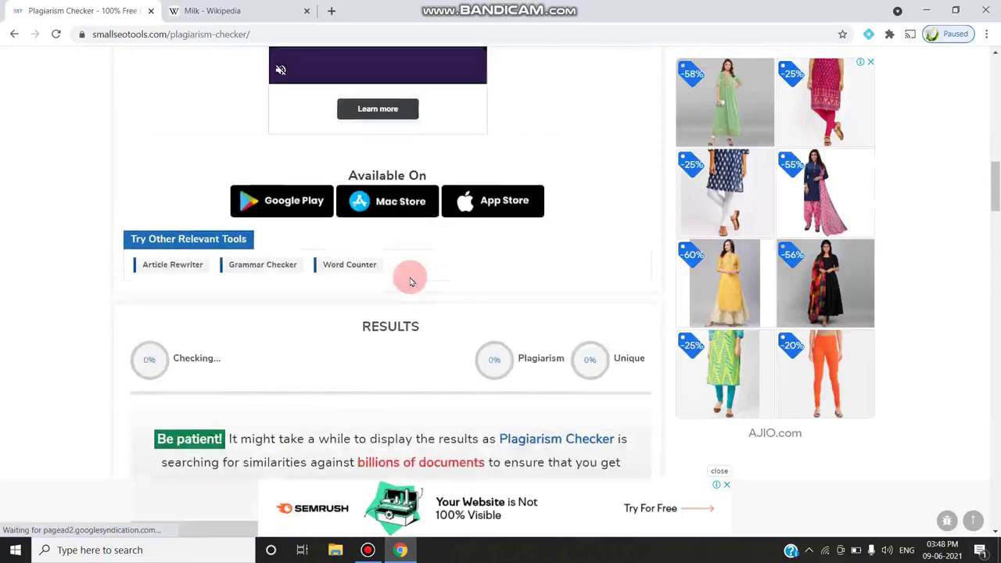
pyautogui.scroll(-3, 411, 282)
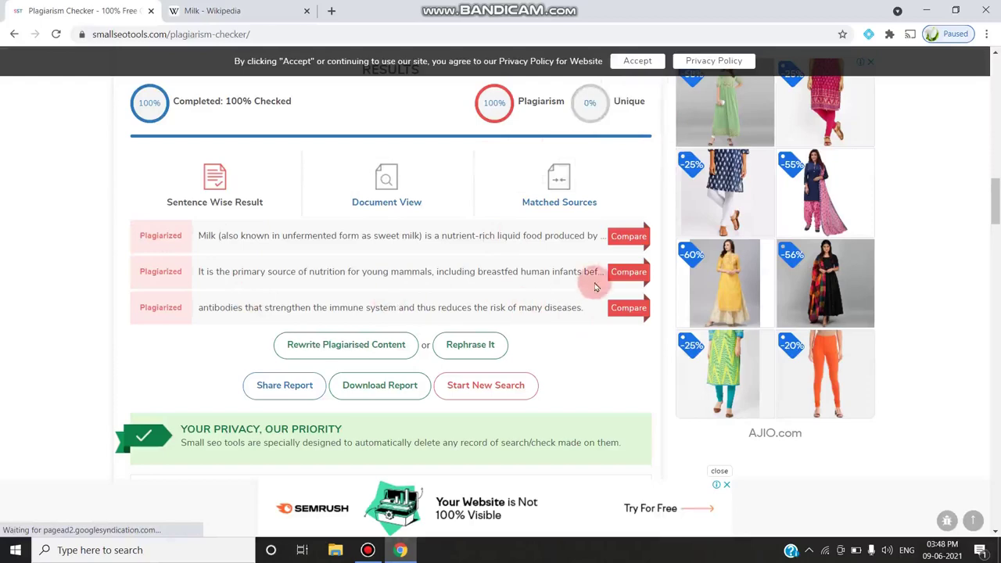
# Scroll through the plagiarism results page to locate the Download Report option.
pyautogui.scroll(5, 598, 350)
pyautogui.scroll(6, 598, 353)
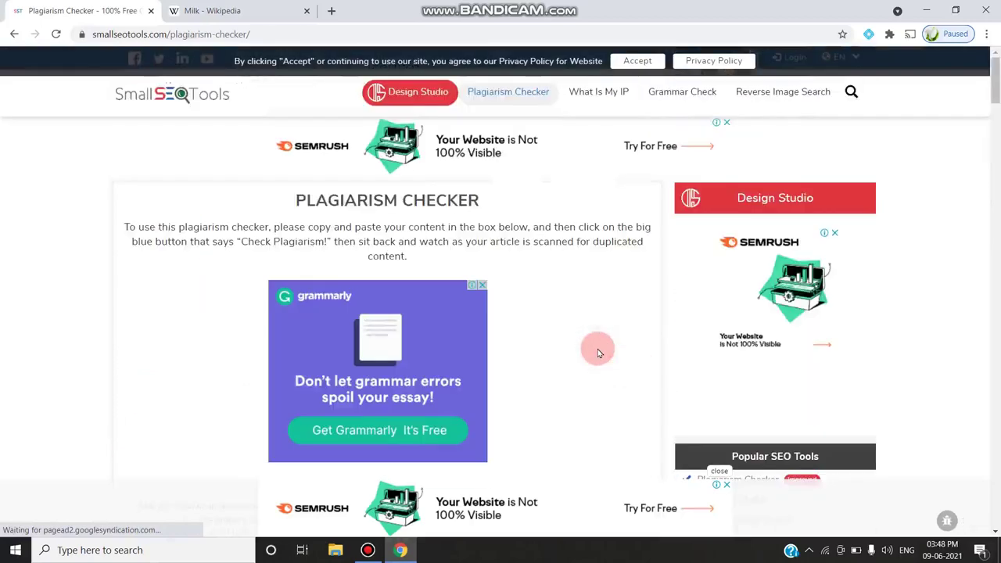
pyautogui.scroll(-6, 596, 352)
pyautogui.scroll(4, 595, 355)
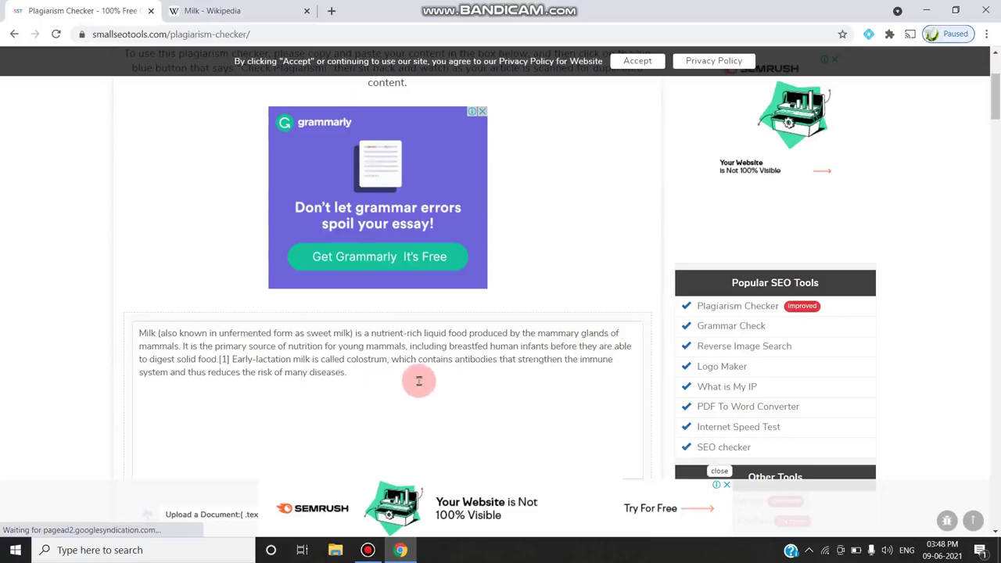
pyautogui.scroll(-2, 415, 385)
pyautogui.scroll(-2, 414, 384)
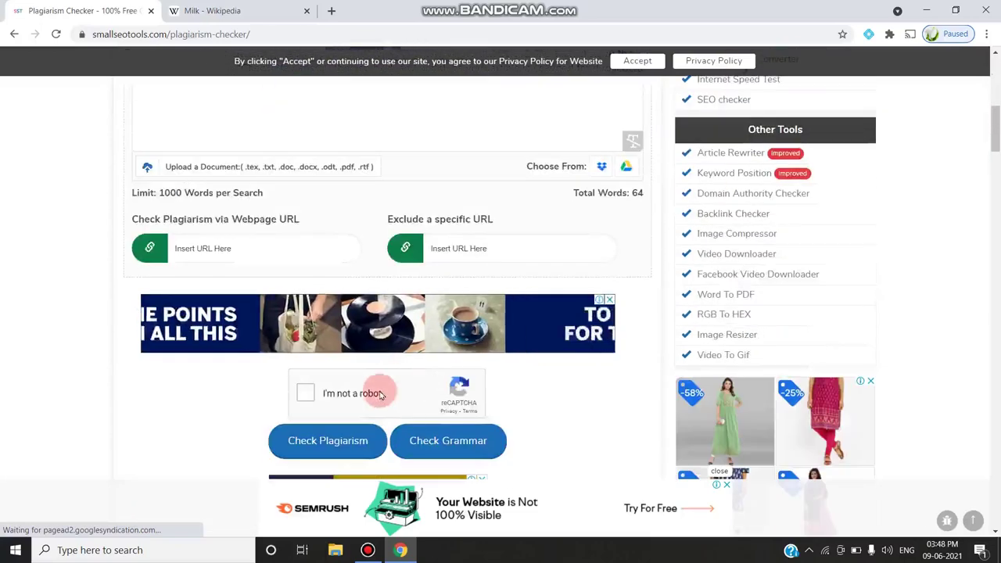
pyautogui.scroll(-2, 349, 419)
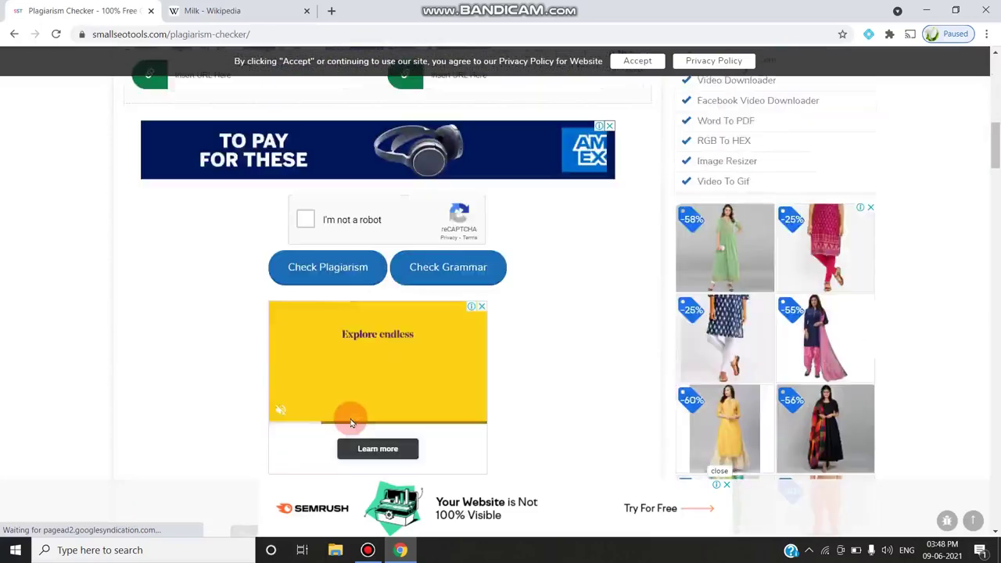
pyautogui.scroll(-6, 351, 423)
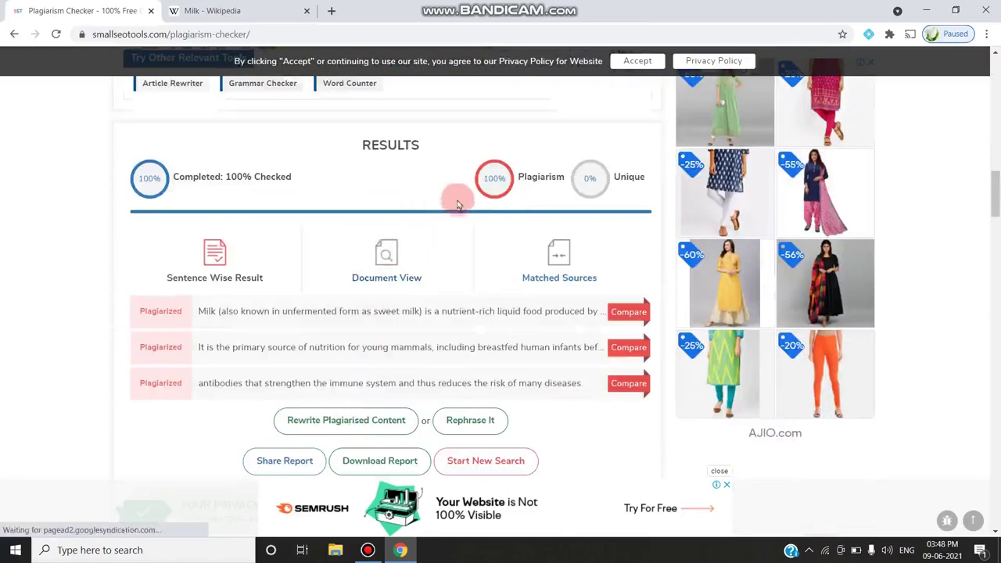
pyautogui.scroll(-2, 423, 313)
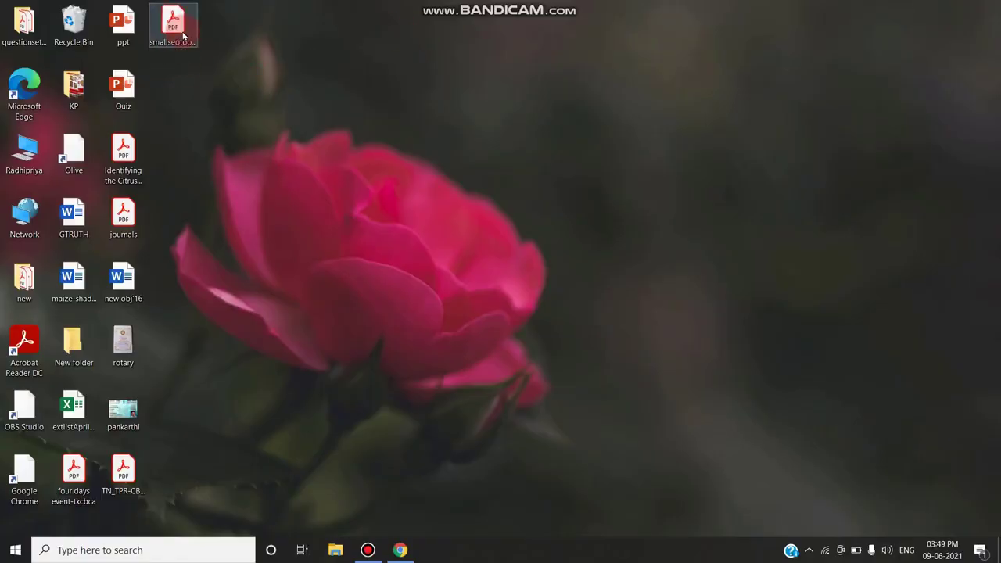
pyautogui.click(182, 35)
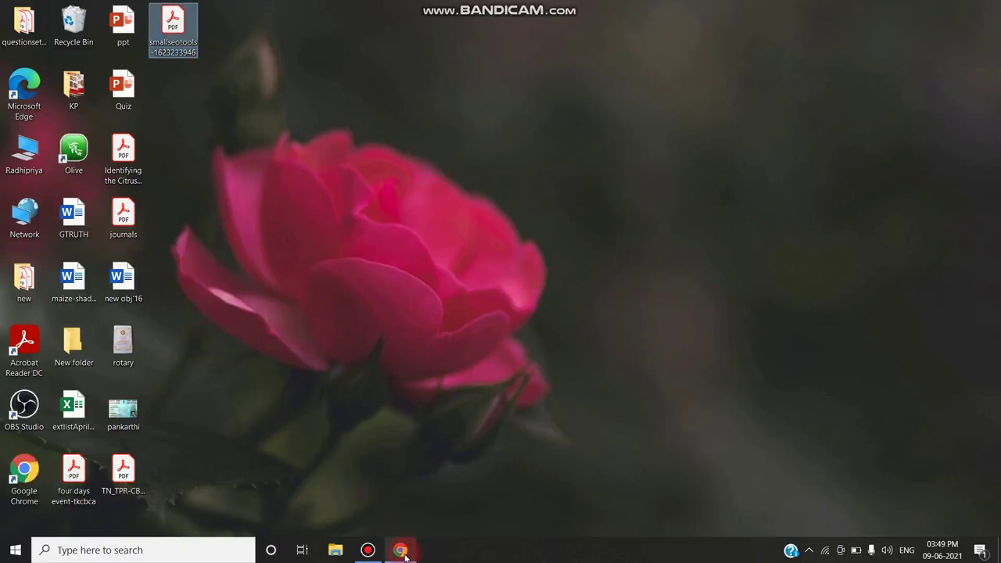
pyautogui.moveTo(406, 556)
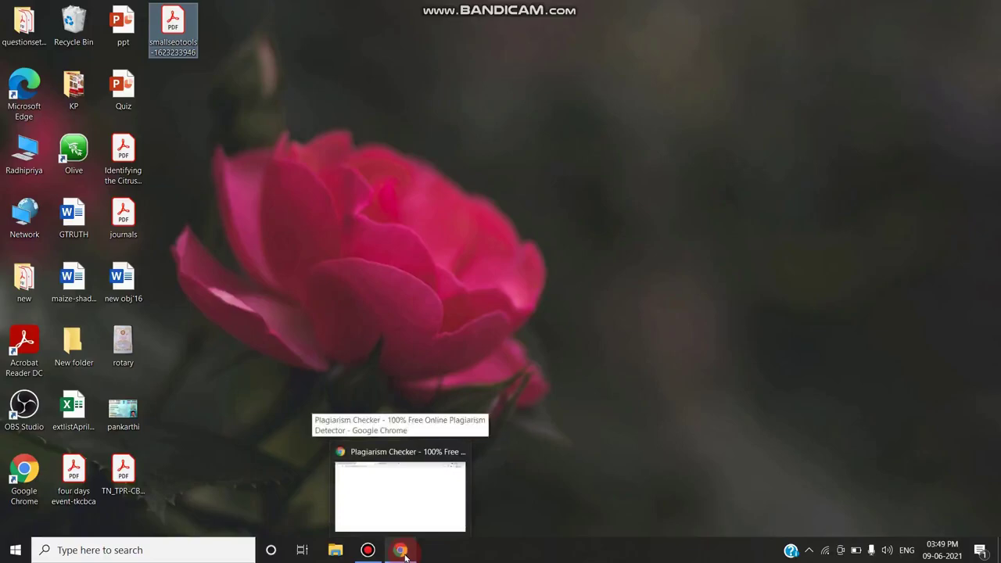
pyautogui.click(403, 553)
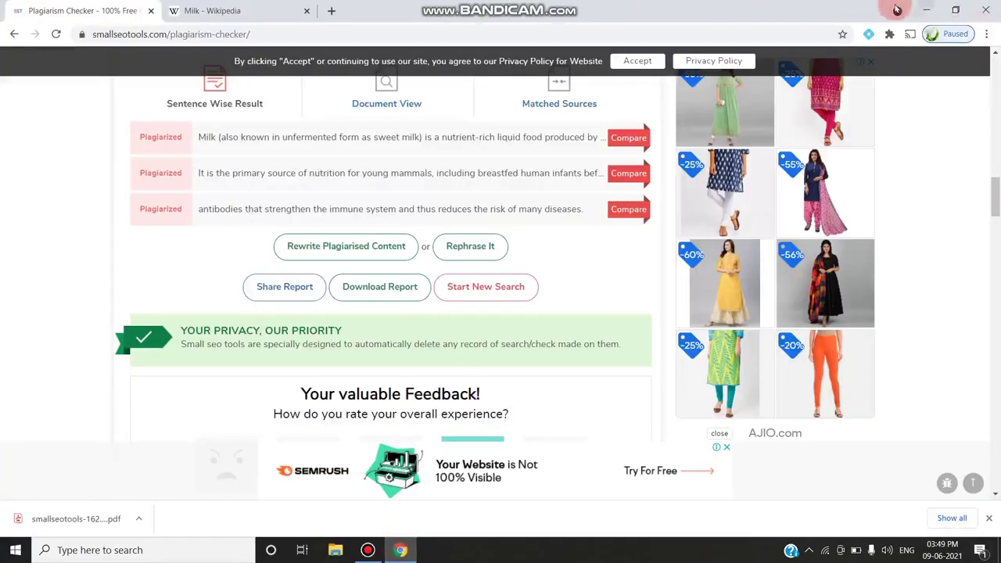
pyautogui.click(925, 10)
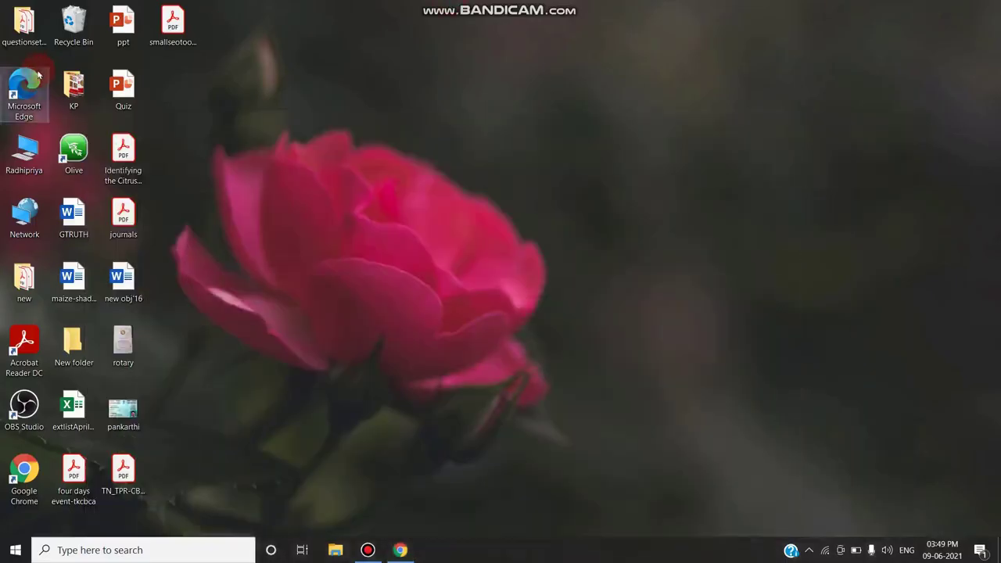
pyautogui.click(160, 29)
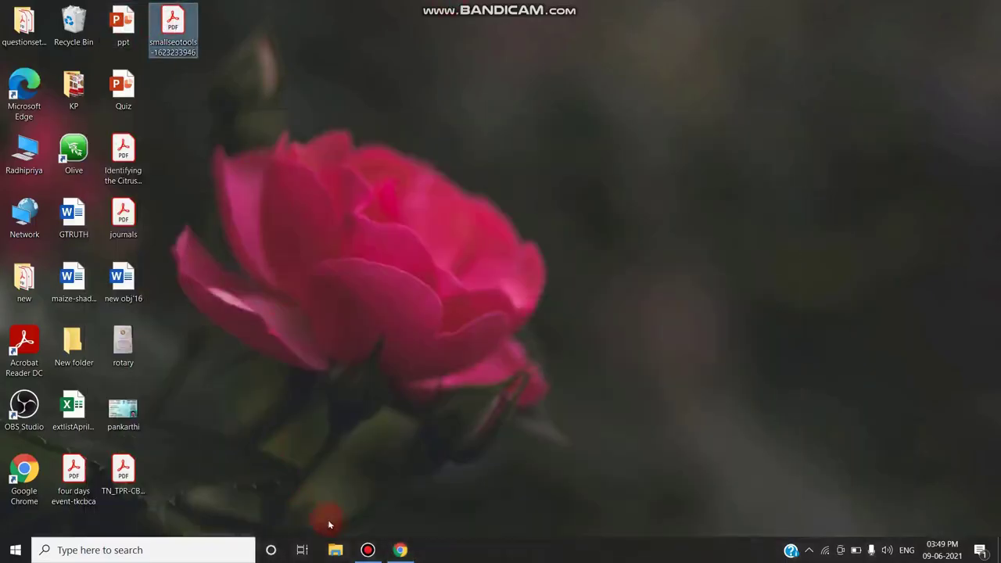
pyautogui.click(401, 552)
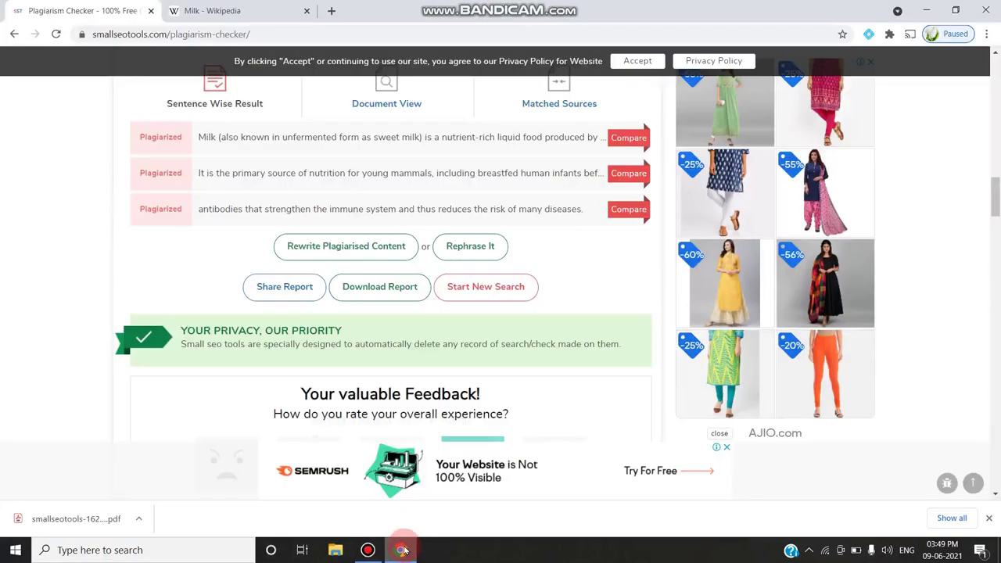
pyautogui.scroll(-5, 438, 331)
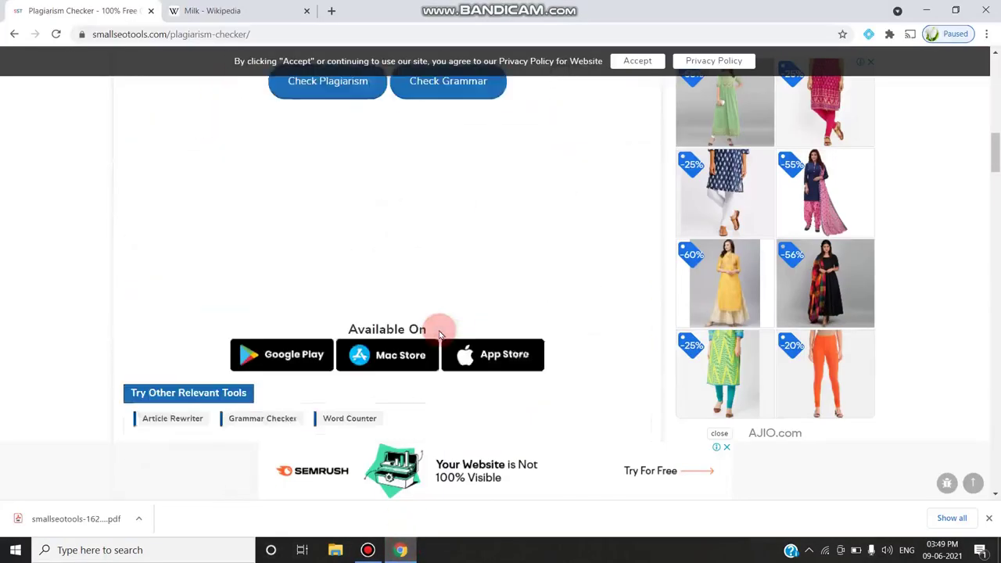
pyautogui.scroll(4, 553, 297)
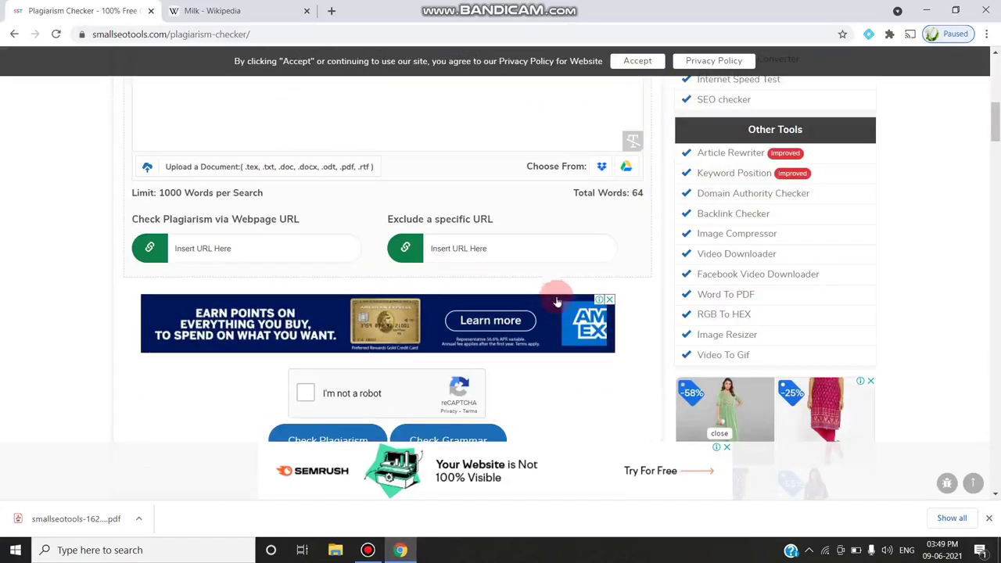
pyautogui.click(400, 550)
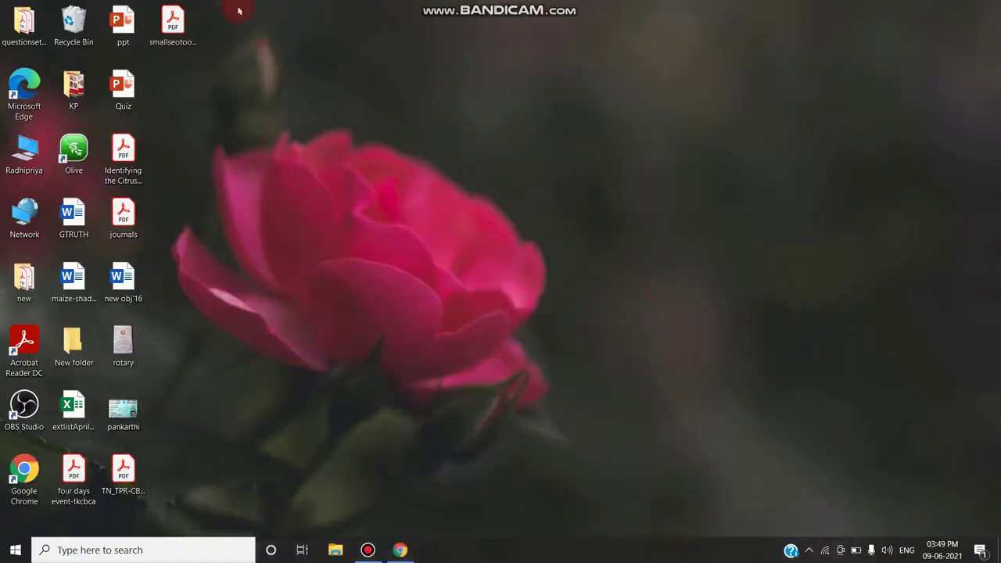
pyautogui.doubleClick(175, 21)
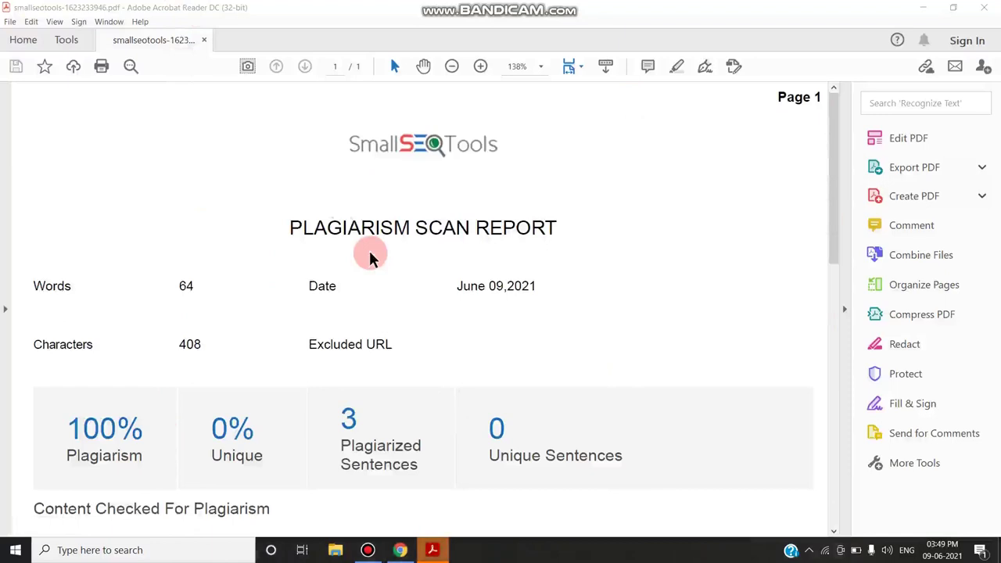
# Highlight the 64-word and 408-character counts in the PDF report and scroll to the Sources table.
pyautogui.scroll(-1, 369, 258)
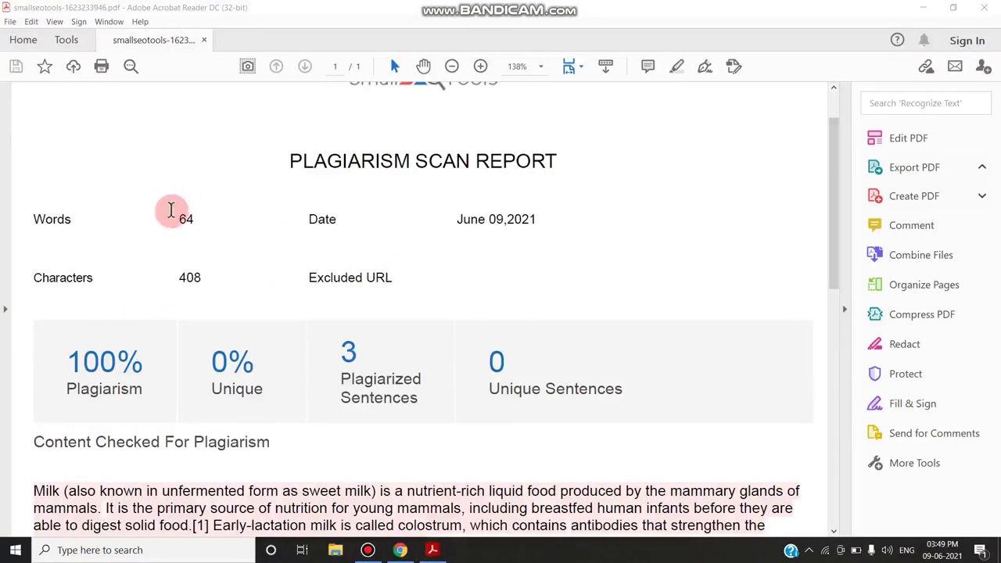
pyautogui.moveTo(208, 219); pyautogui.dragTo(190, 279)
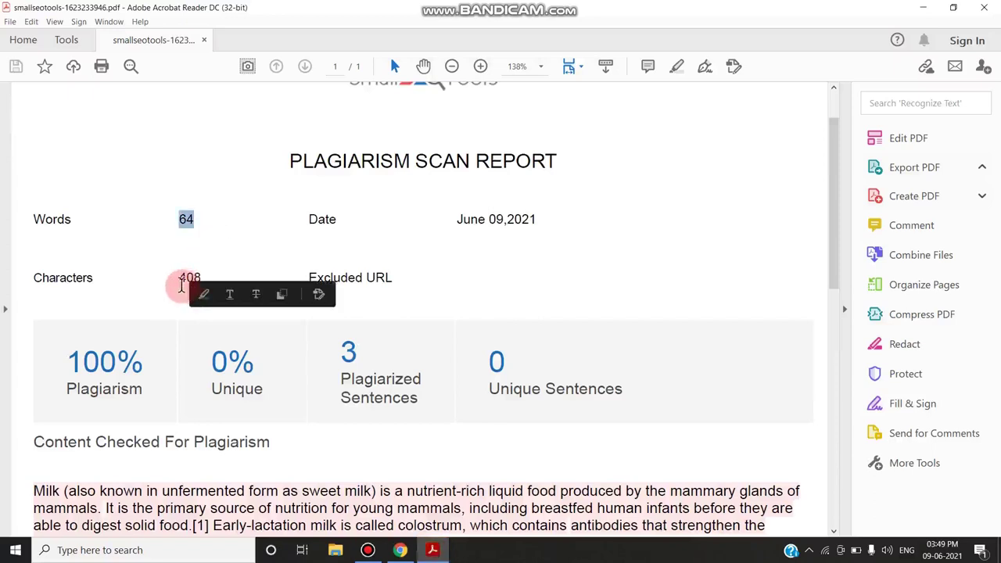
pyautogui.doubleClick(190, 278)
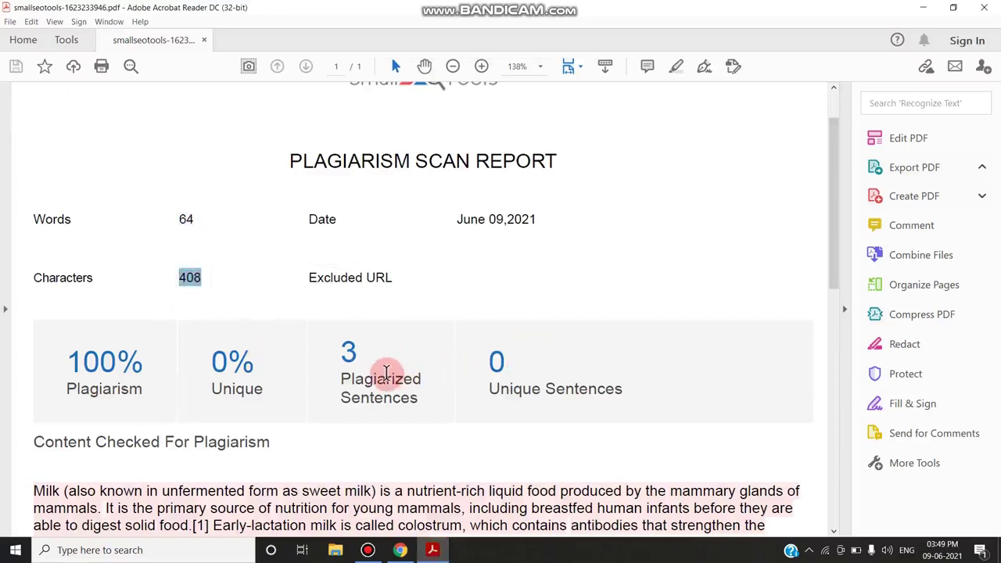
pyautogui.scroll(-2, 385, 370)
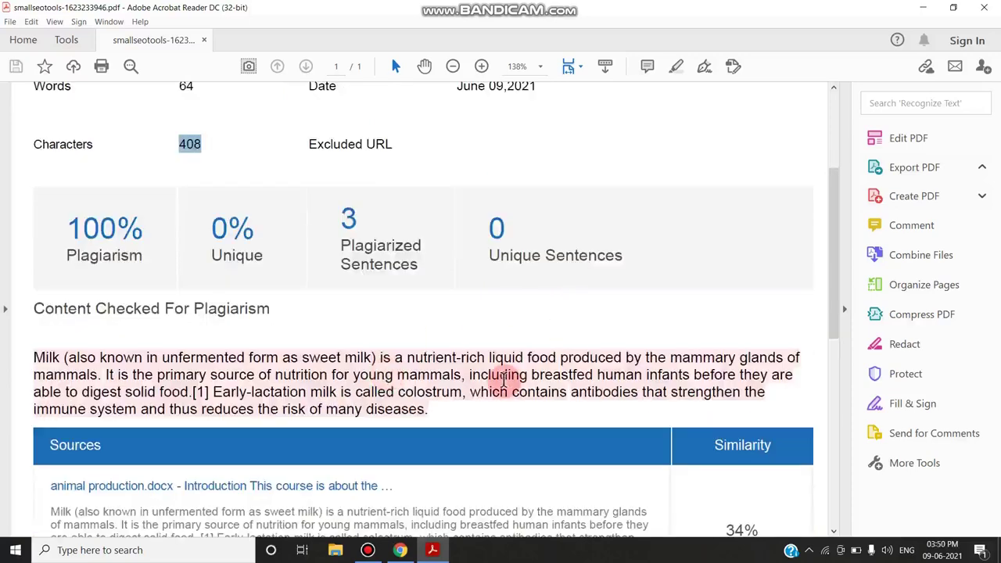
pyautogui.scroll(-5, 837, 227)
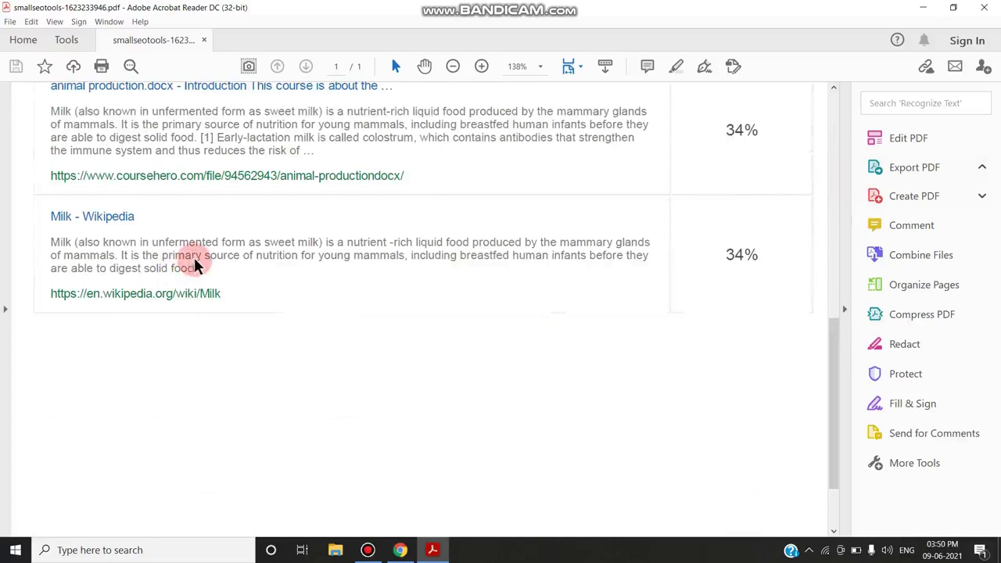
pyautogui.scroll(1, 804, 117)
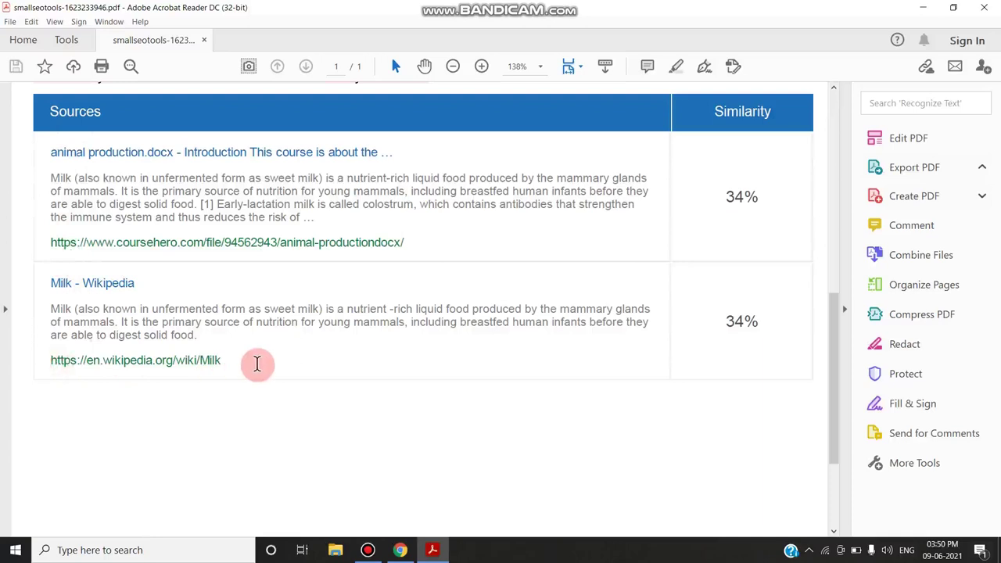
# Follow the coursehero source link, close the Security Warning, and scroll back up the report.
pyautogui.click(362, 238)
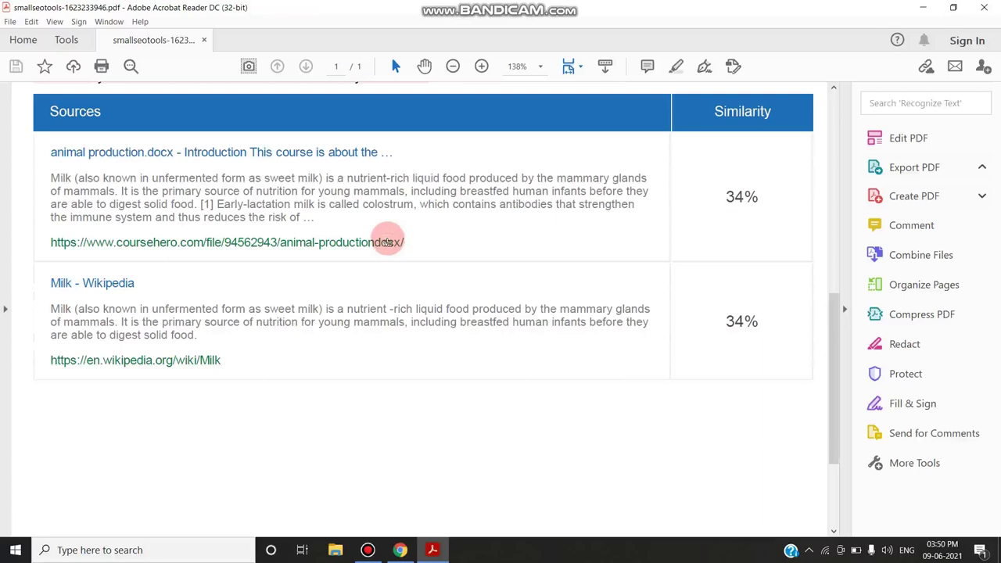
pyautogui.moveTo(400, 550)
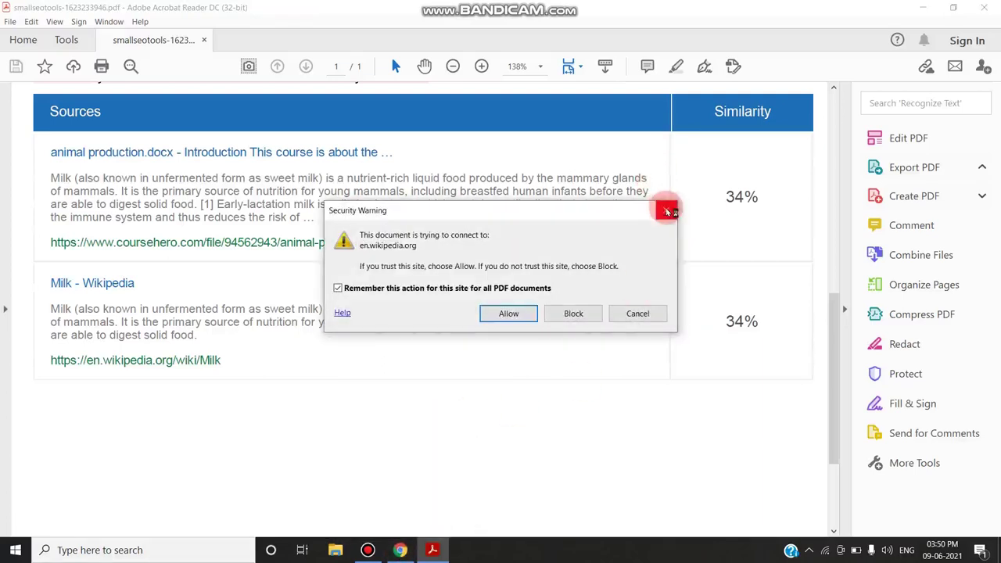
pyautogui.click(667, 212)
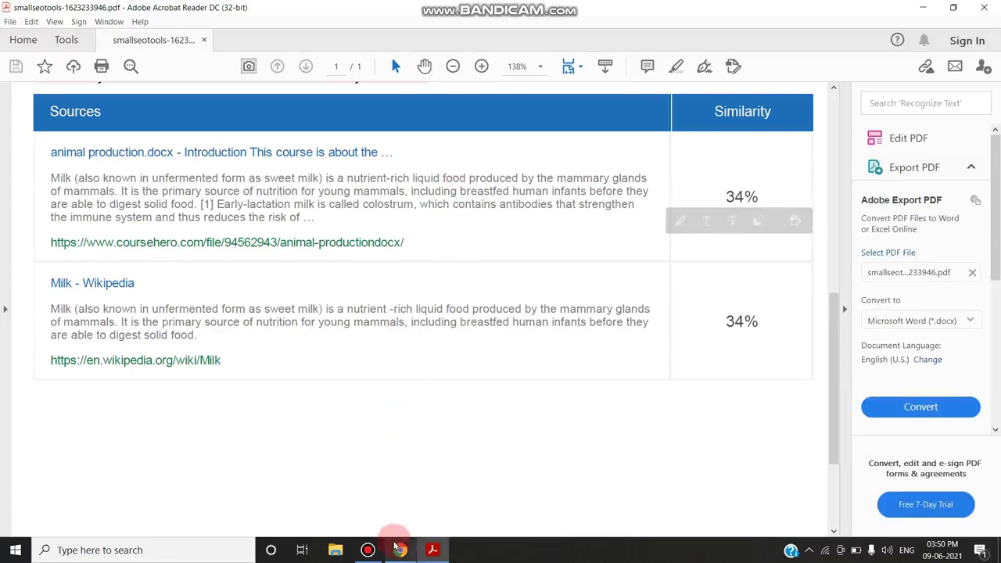
pyautogui.moveTo(398, 550)
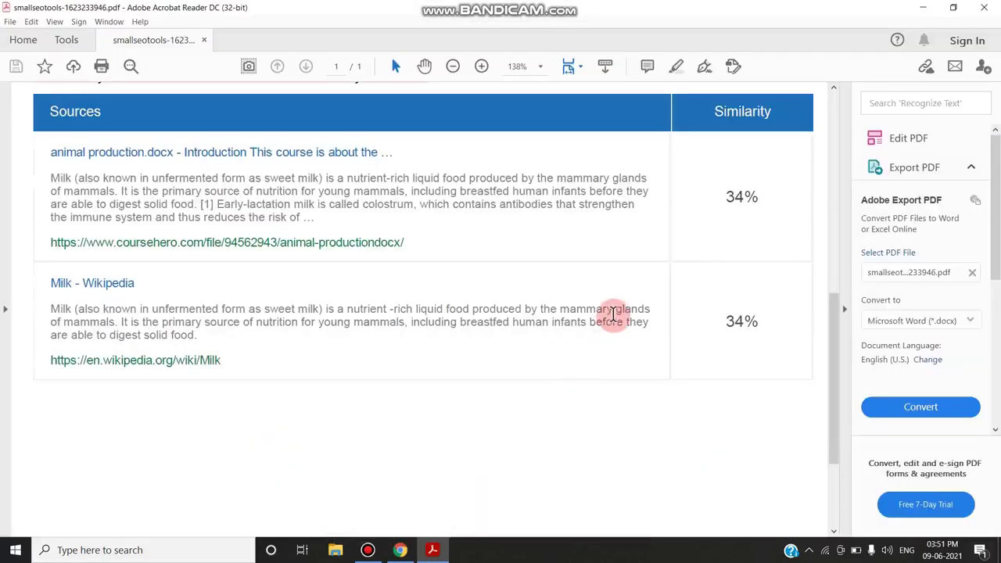
pyautogui.scroll(4, 612, 313)
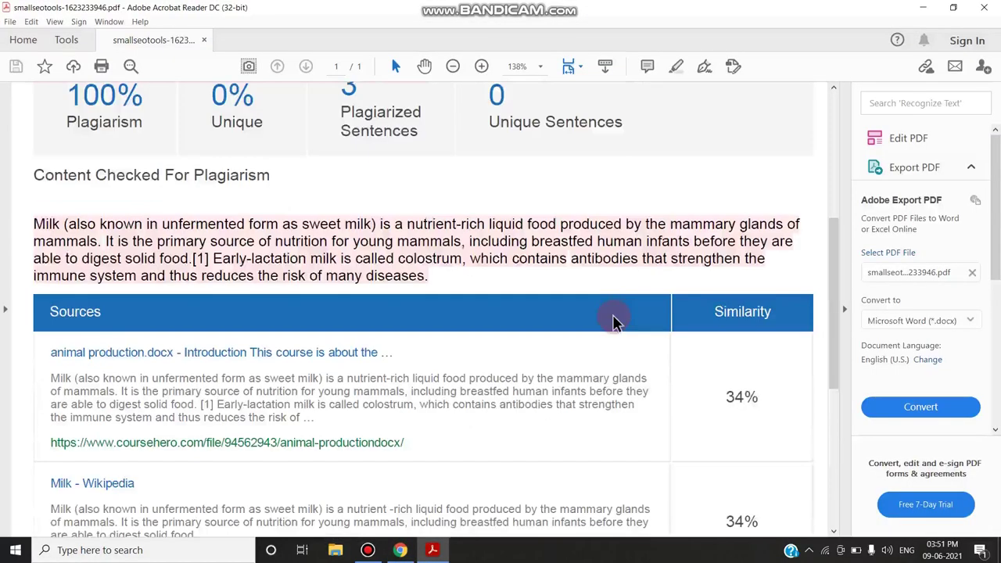